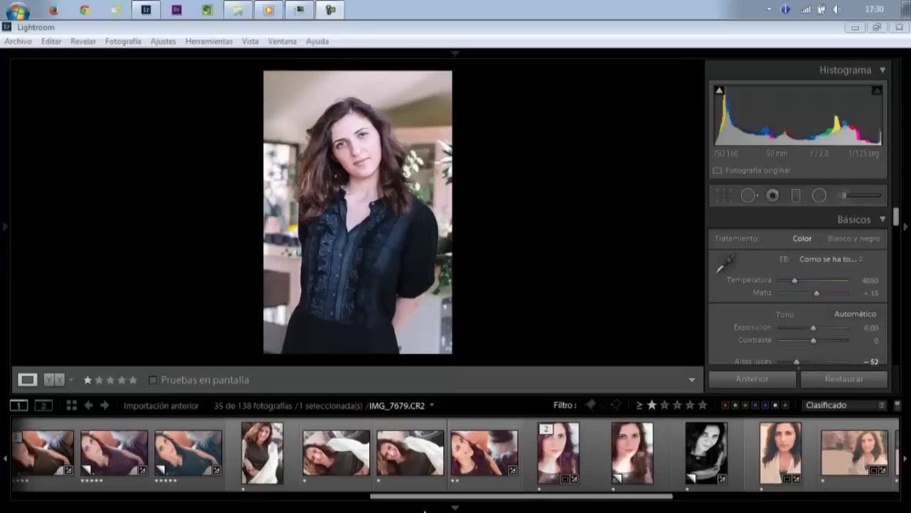
Step: Open the portrait IMG_7679.CR2 in the Develop module
left_click(456, 508)
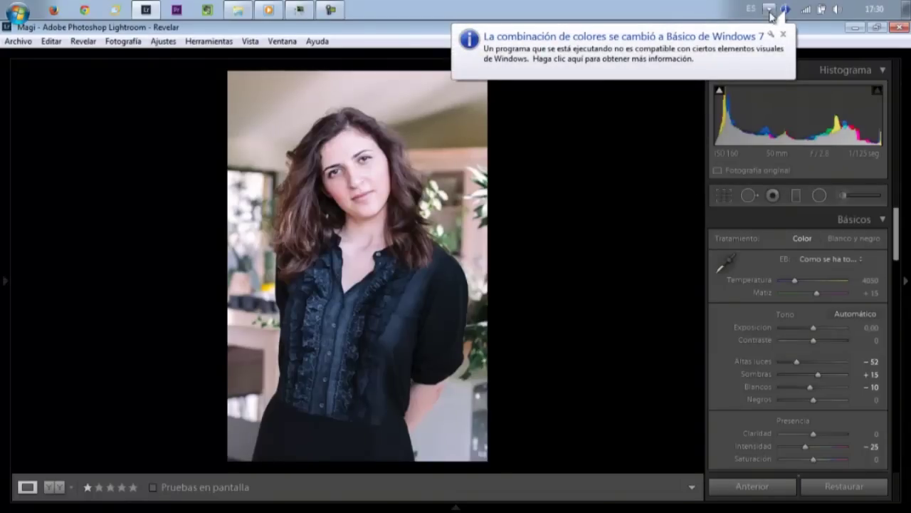
Step: Dismiss the Windows colour-scheme notification balloon
left_click(783, 33)
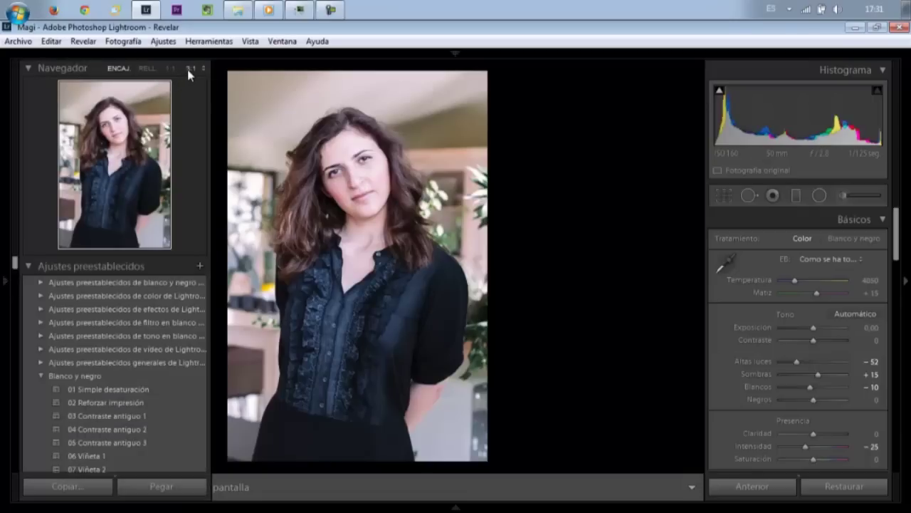
left_click(147, 67)
left_click_drag(327, 253, 327, 324)
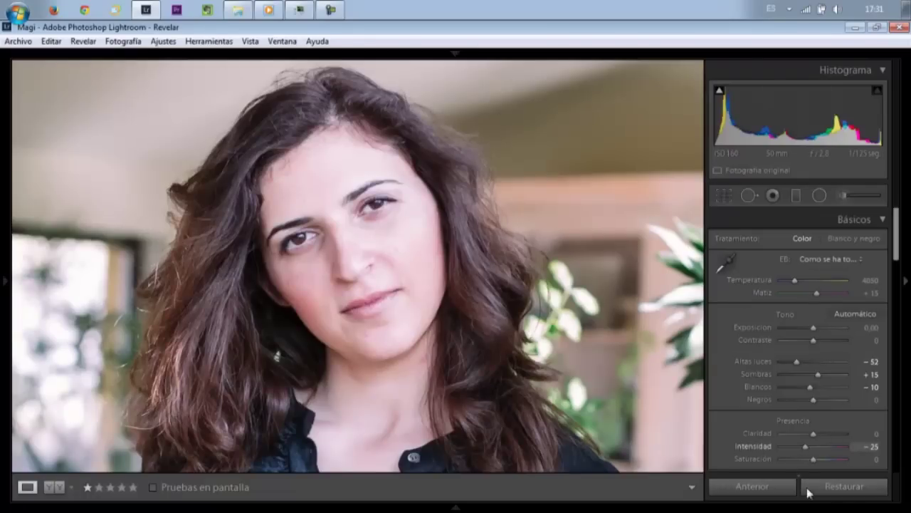
left_click(657, 295)
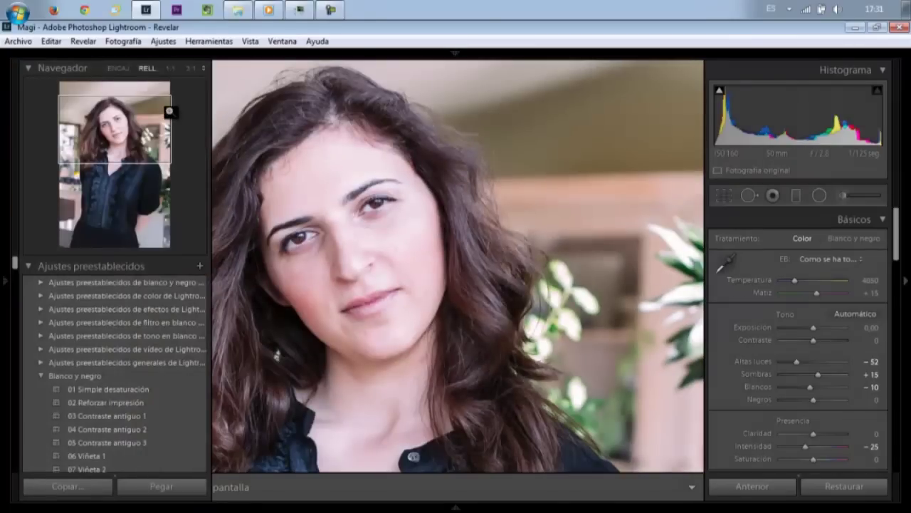
left_click(123, 68)
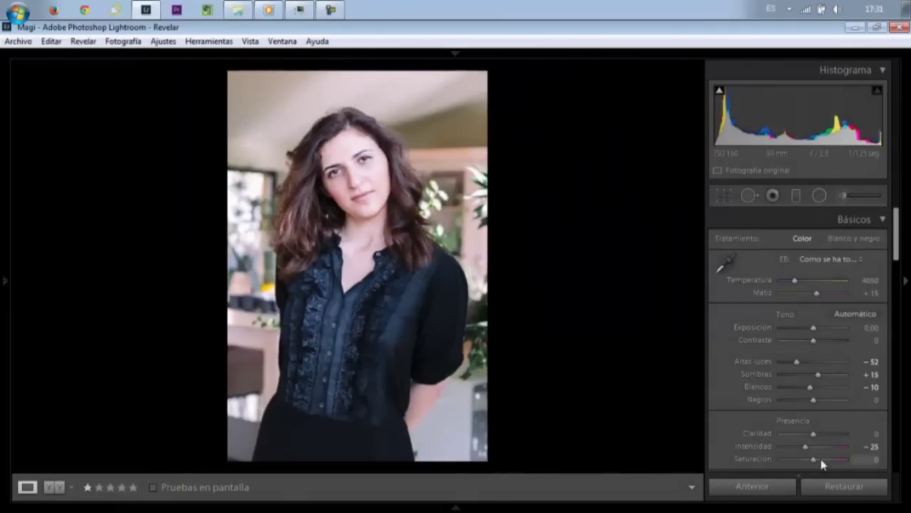
mouse_move(896, 258)
left_mouse_down()
mouse_move(898, 455)
mouse_move(896, 237)
left_mouse_up()
Step: Start a new Adjustment Brush with Exposure reset to 0.00 and Clarity at −64
left_click(837, 198)
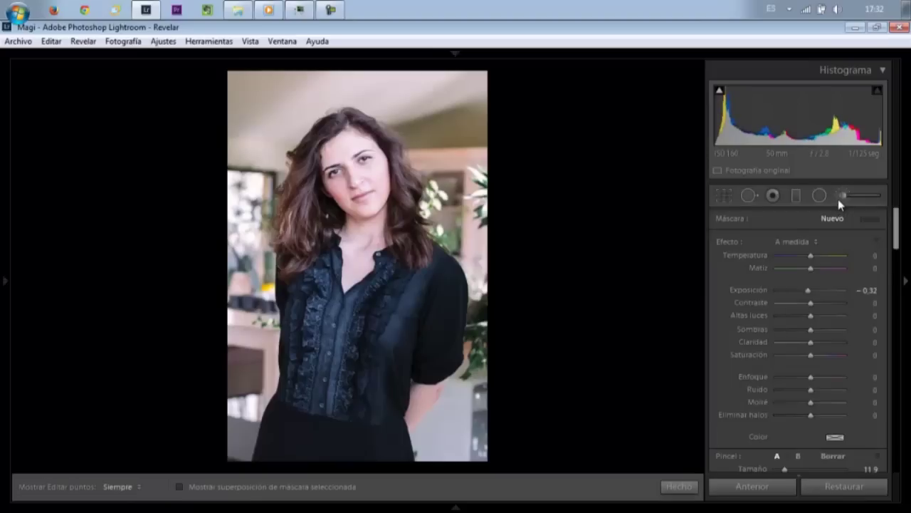
double_click(808, 291)
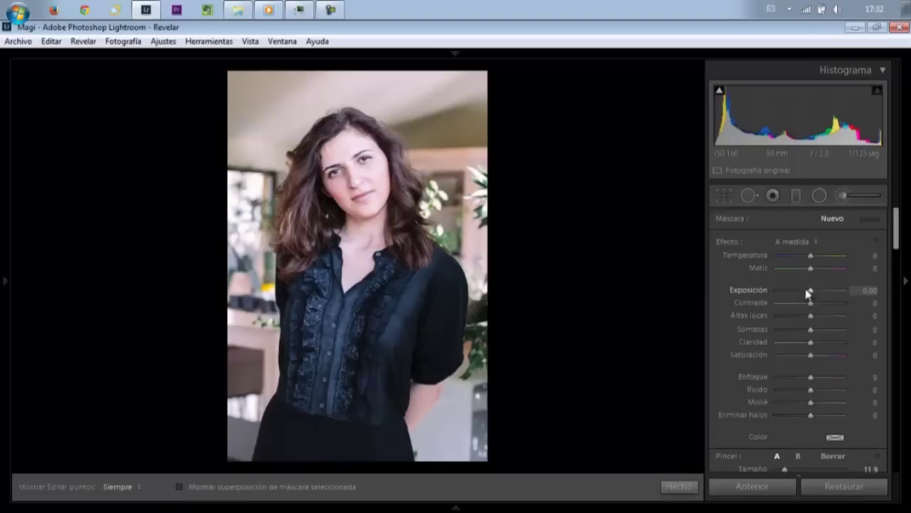
left_click(798, 343)
left_click_drag(798, 343, 789, 343)
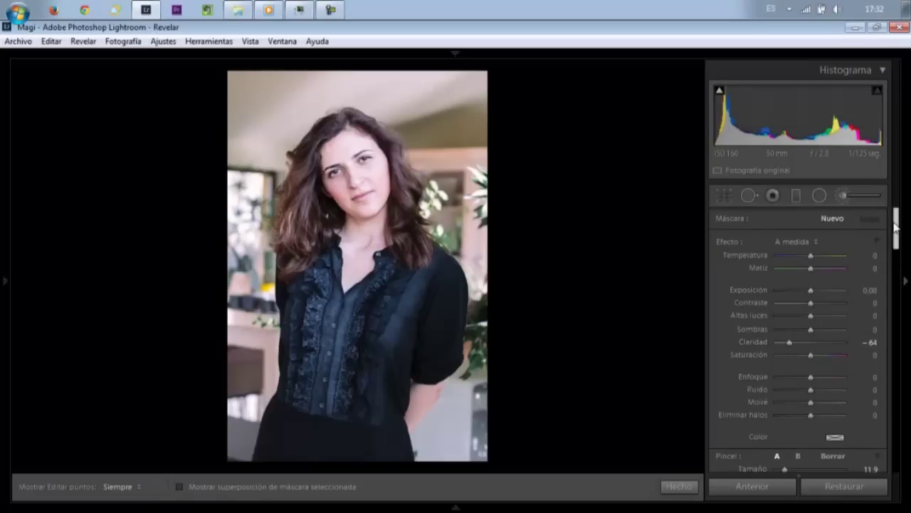
left_click_drag(897, 224, 897, 256)
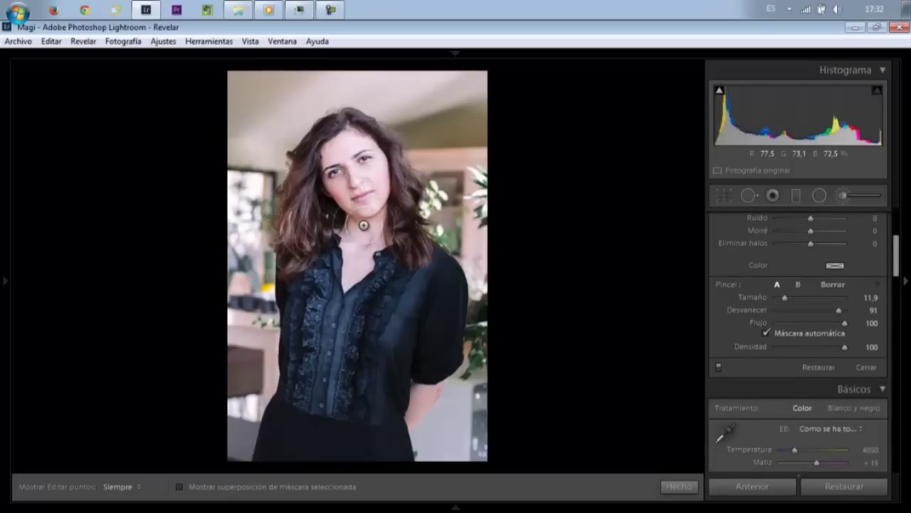
Step: Paint the softening brush on the face, toggling the edit pins and red mask overlay
key("h")
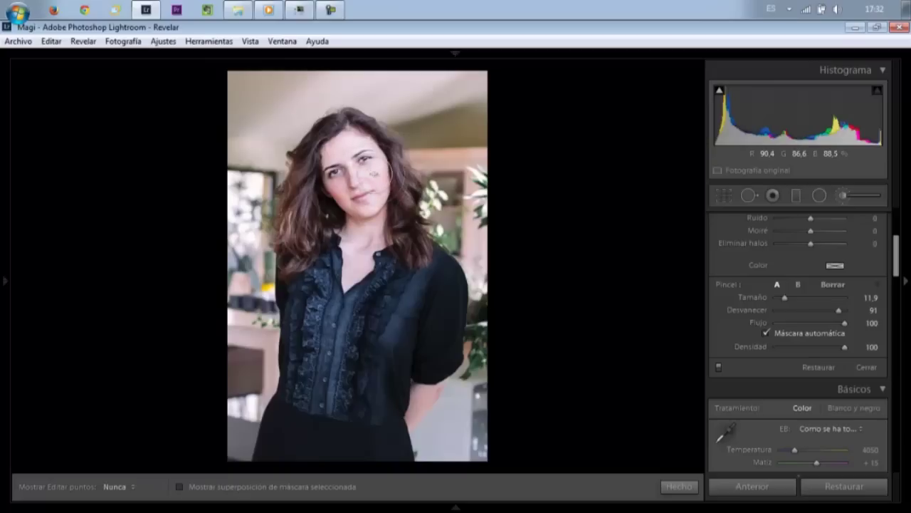
key("h")
key("h")
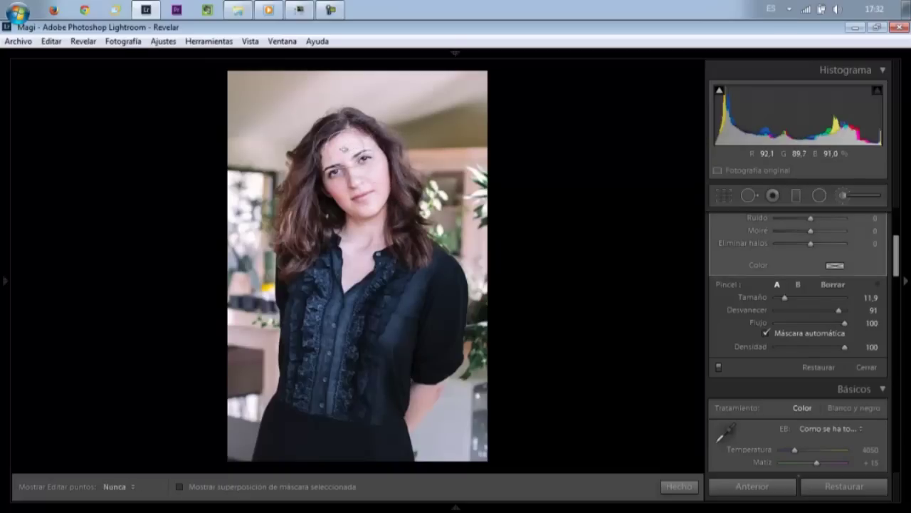
key("h")
key("h")
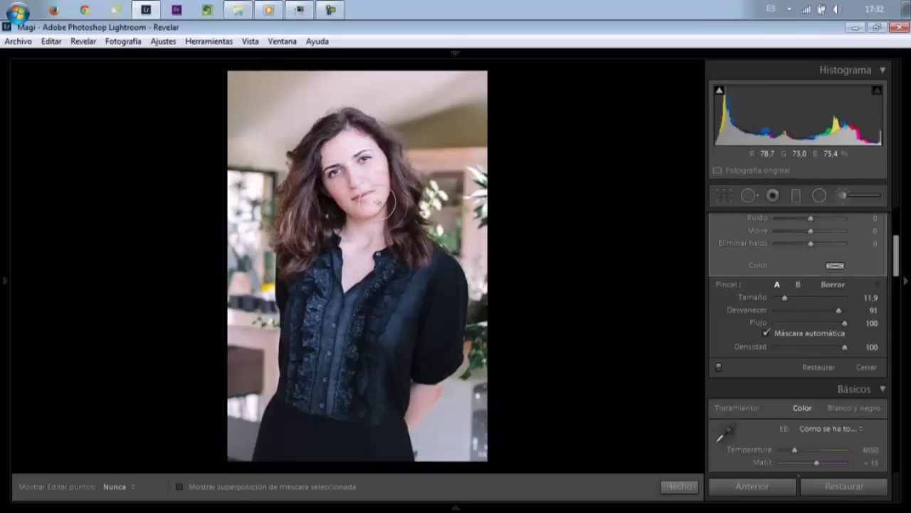
key("h")
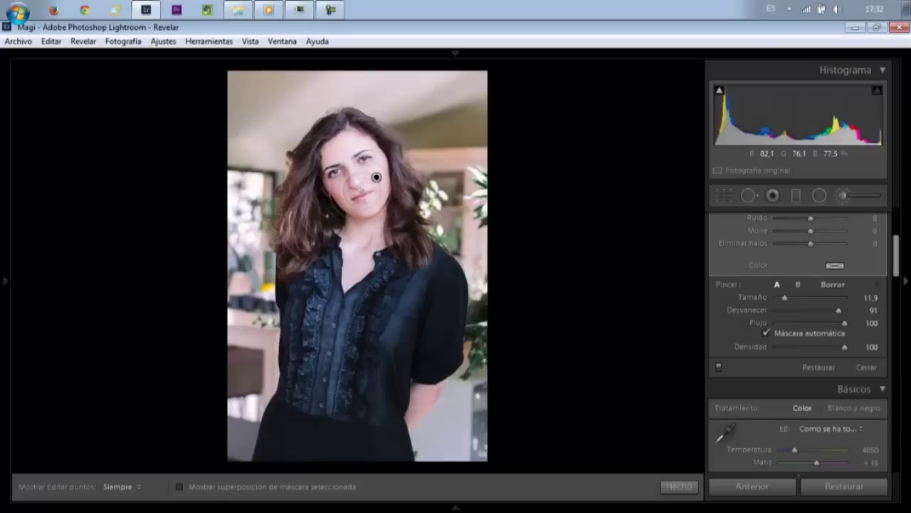
key("h")
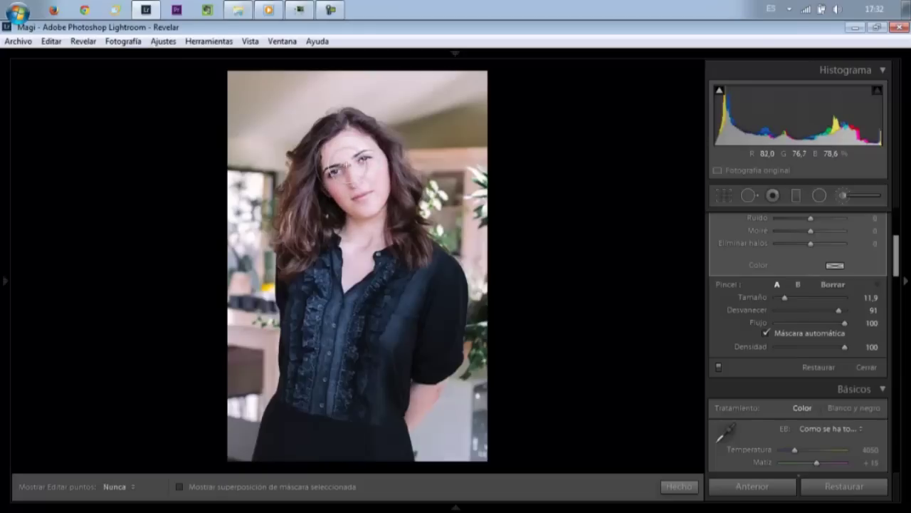
key("h")
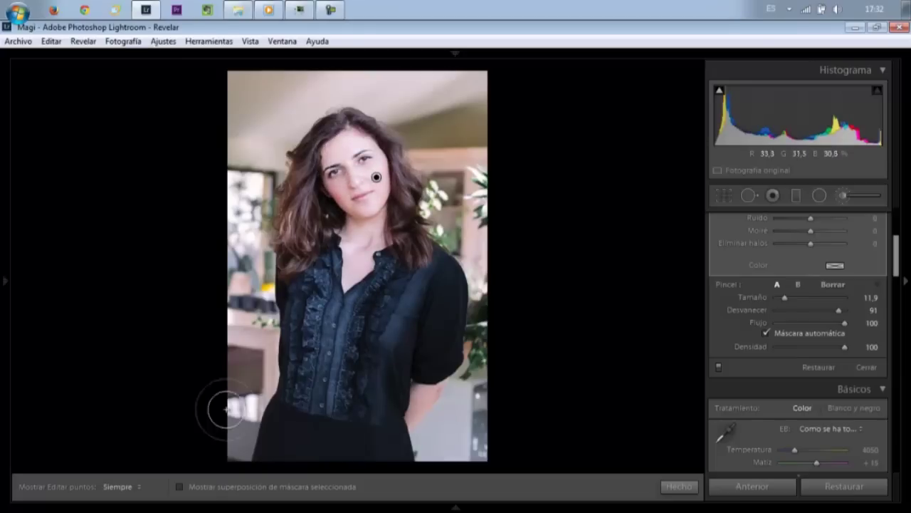
left_click(179, 486)
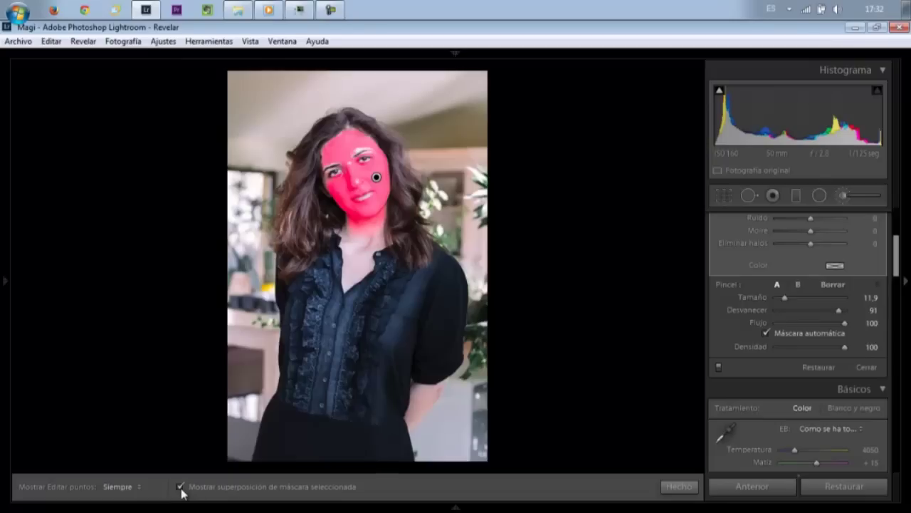
left_click(180, 487)
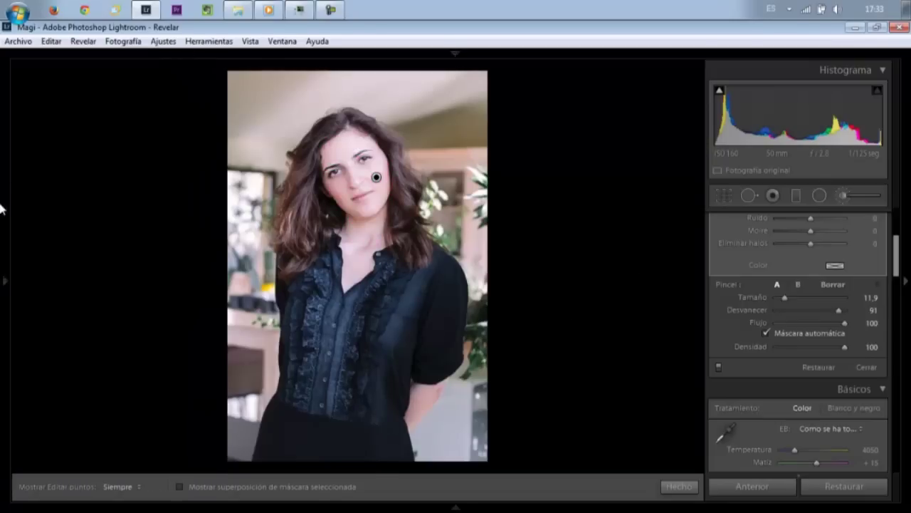
Step: Zoom in on her face and brush the softening under her left eye
left_click(146, 68)
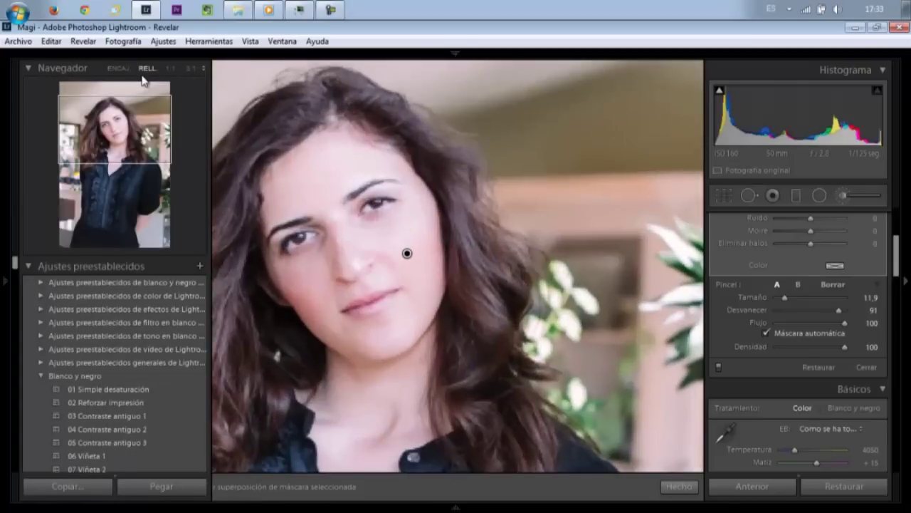
left_click_drag(295, 276, 292, 274)
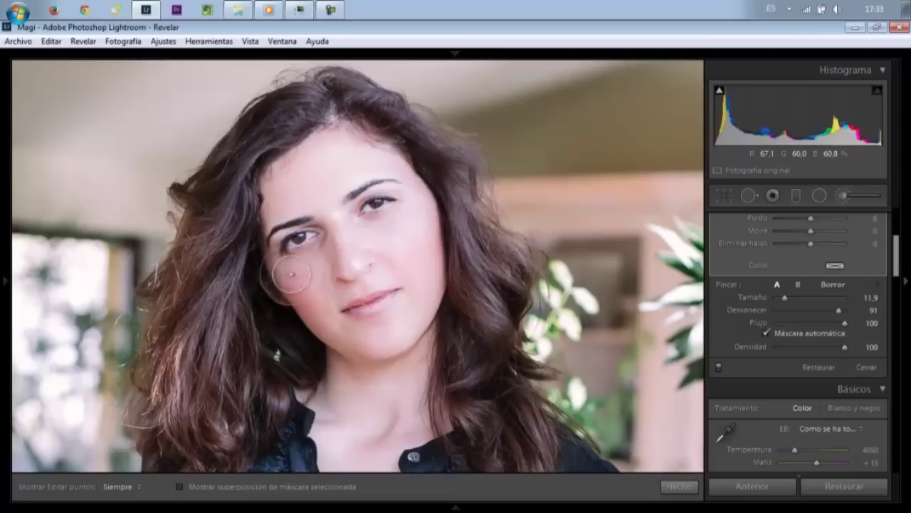
key("h")
key("h")
key("h")
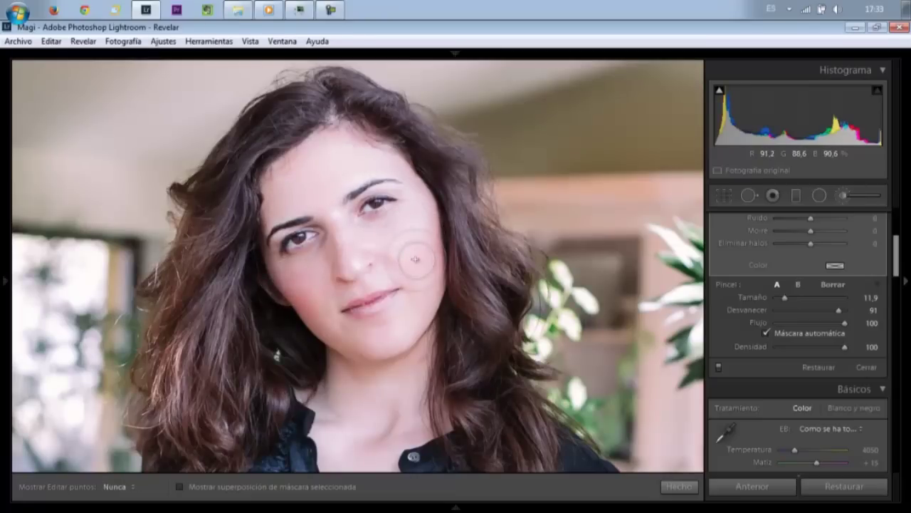
key("h")
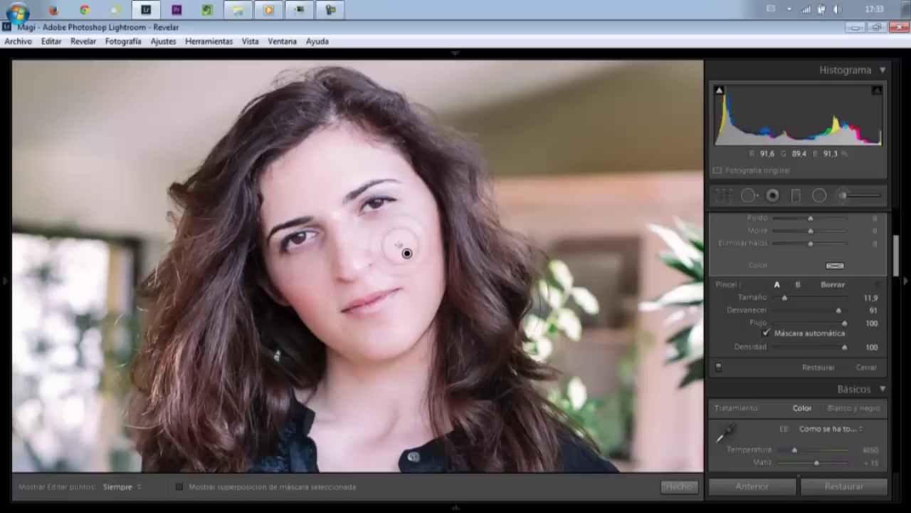
Step: Raise the skin softening to Clarity −100 and Sharpness −100
left_click_drag(896, 260, 897, 235)
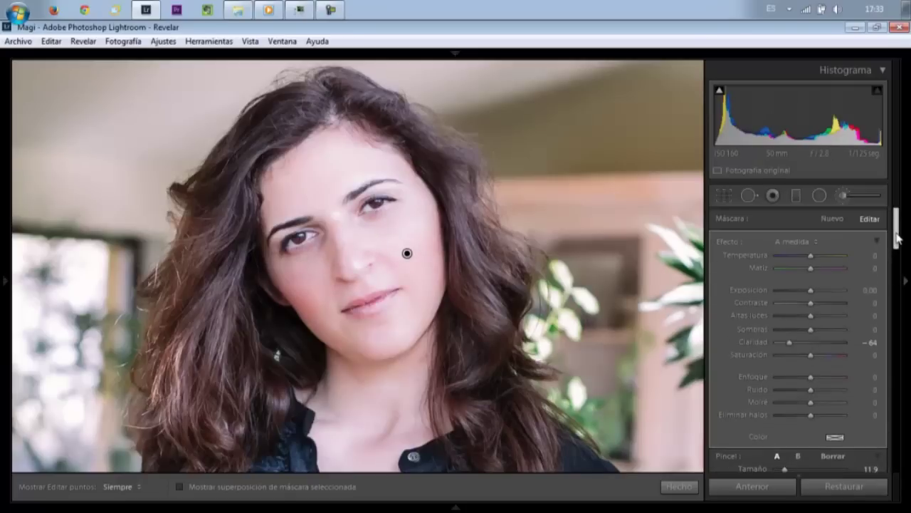
left_click_drag(787, 342, 753, 341)
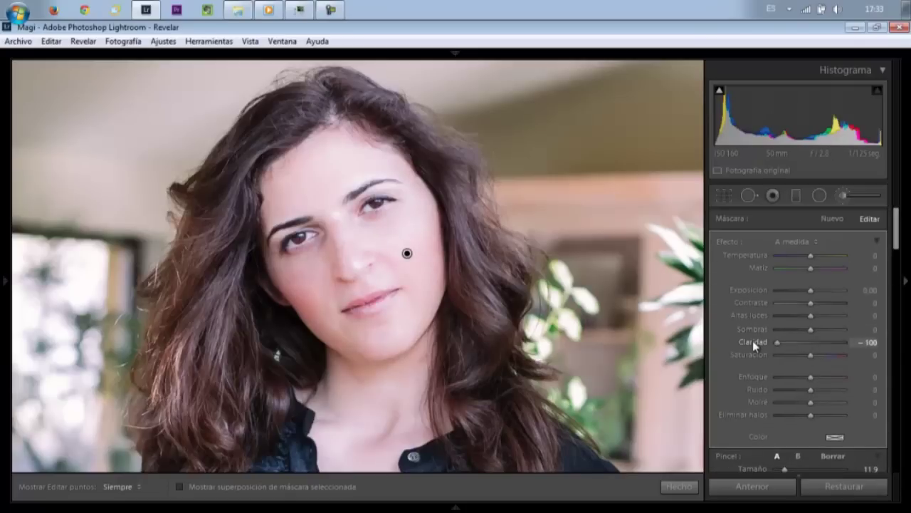
left_click_drag(790, 383, 754, 382)
Step: Zoom to 1:1 in the Navigator to inspect the eyes, then zoom back out
left_click(4, 274)
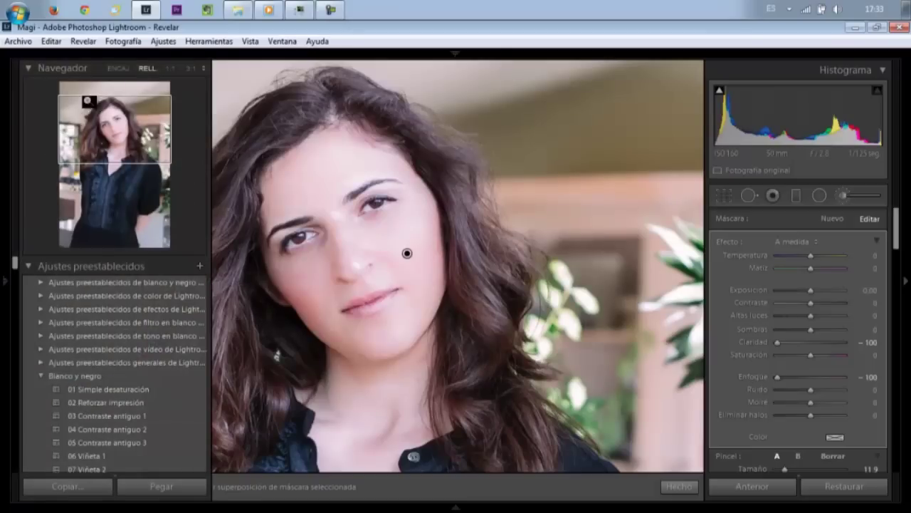
left_click(119, 70)
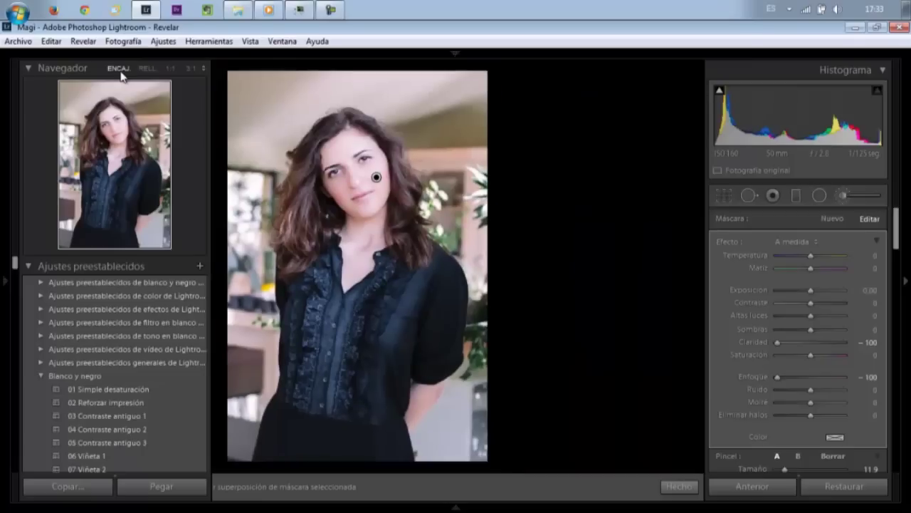
left_click(147, 68)
left_click(108, 120)
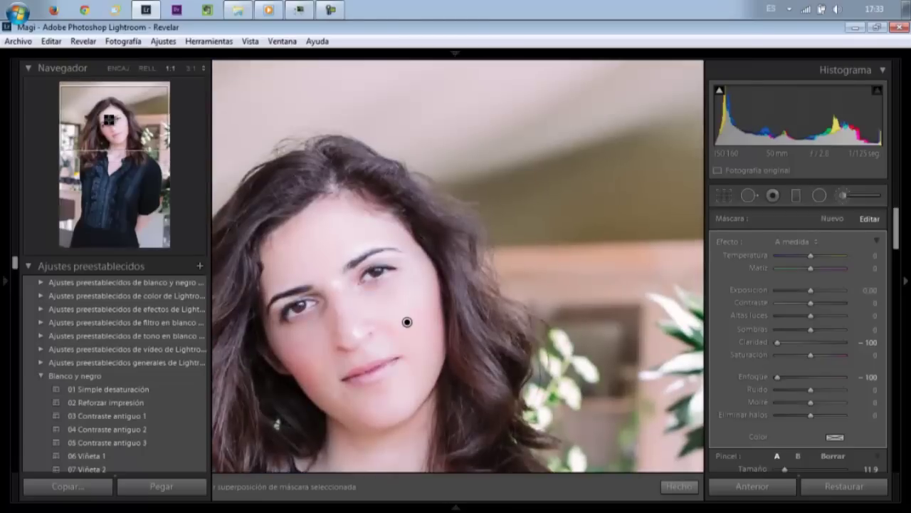
key("F7")
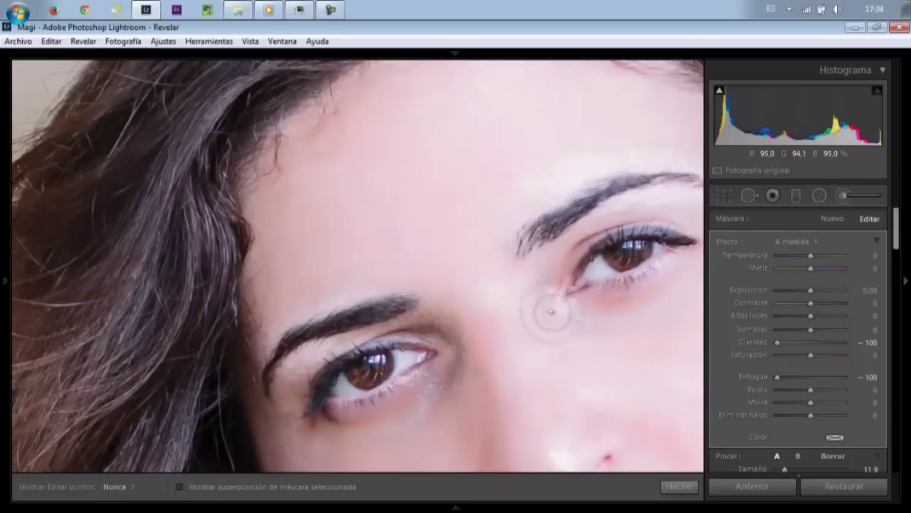
key("h")
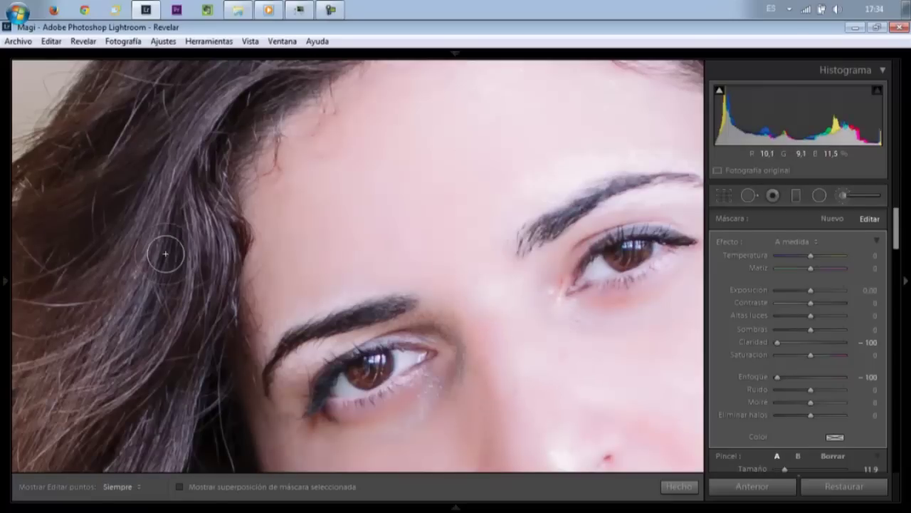
key("z")
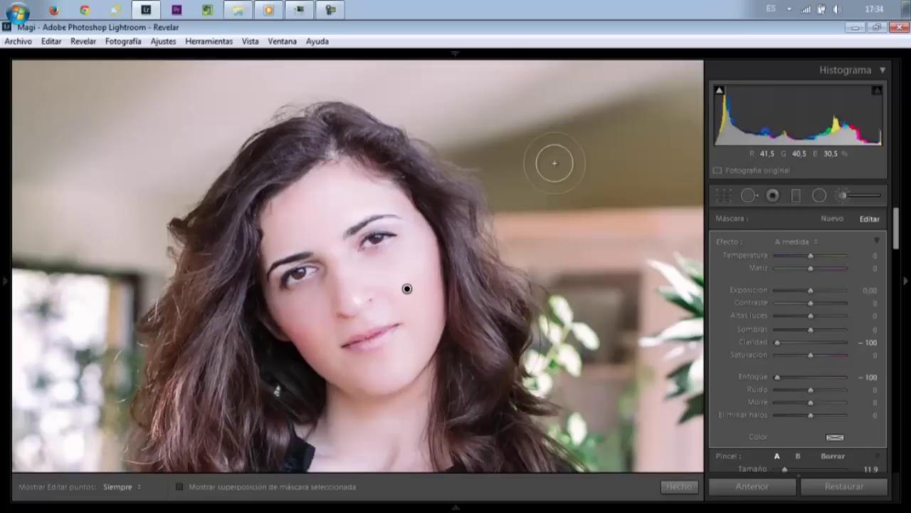
Step: Turn off Auto Mask and show the red mask overlay on the face
left_click_drag(896, 228, 896, 256)
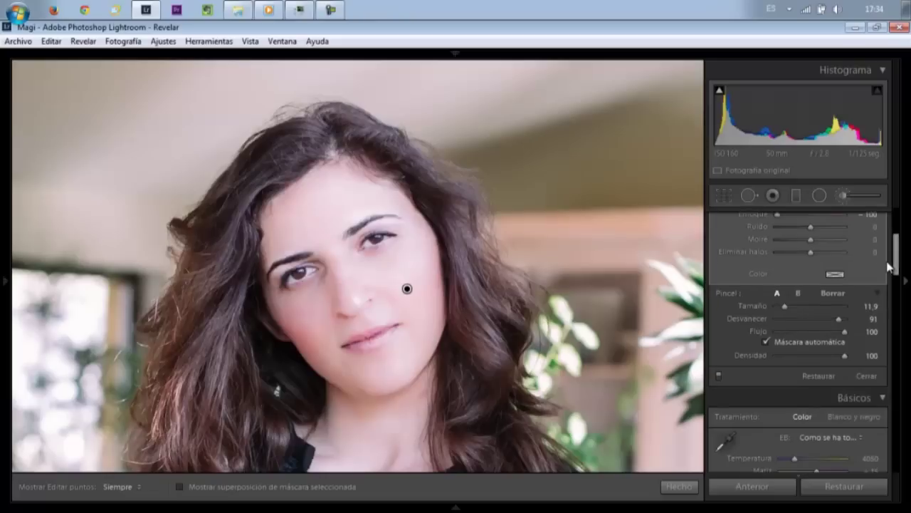
left_click(767, 341)
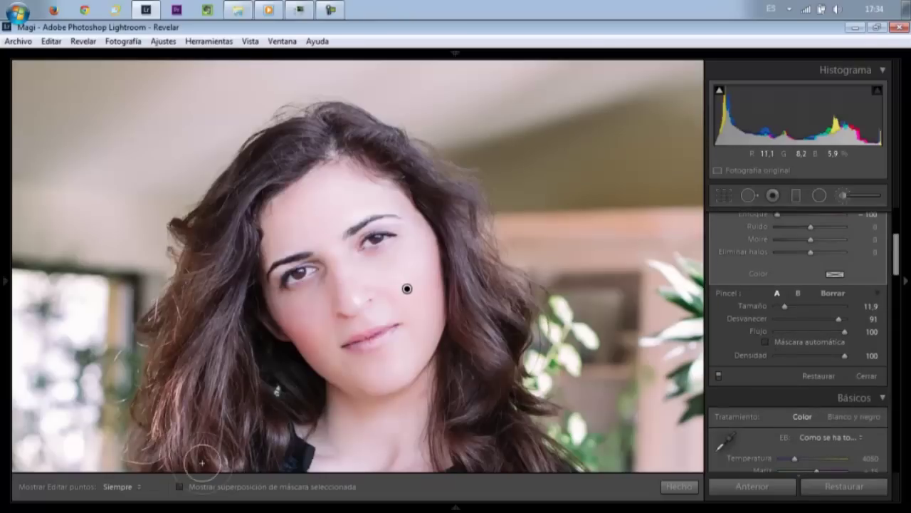
left_click(181, 486)
Step: Paint the mask over the right eyebrow, then delete the face brush adjustment
key("h")
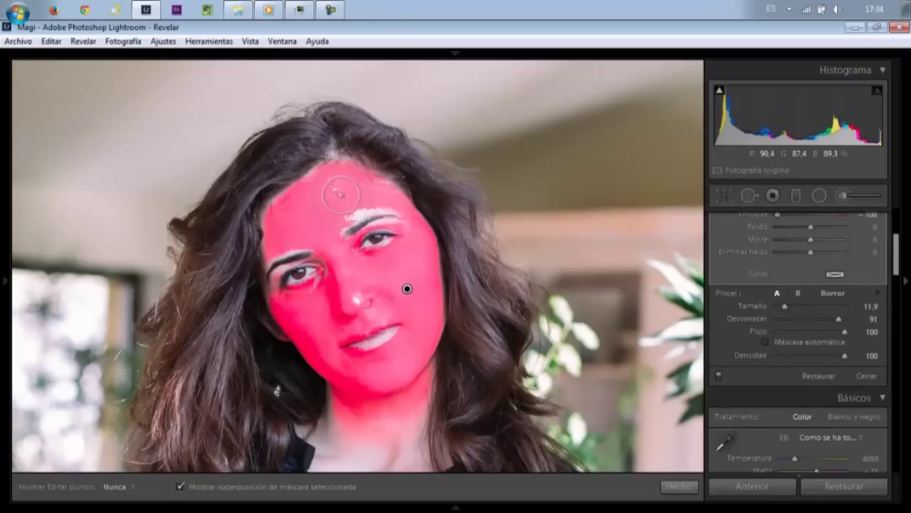
left_click_drag(354, 187, 352, 214)
key("h")
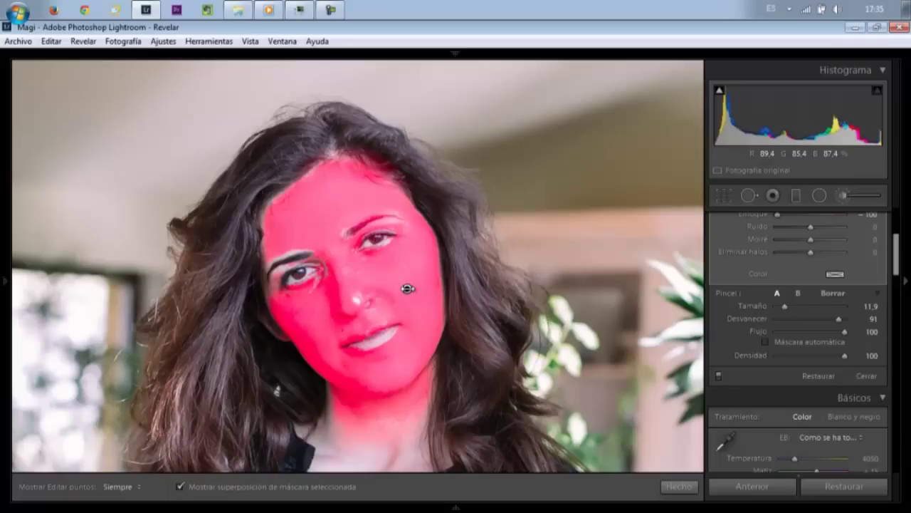
key("Delete")
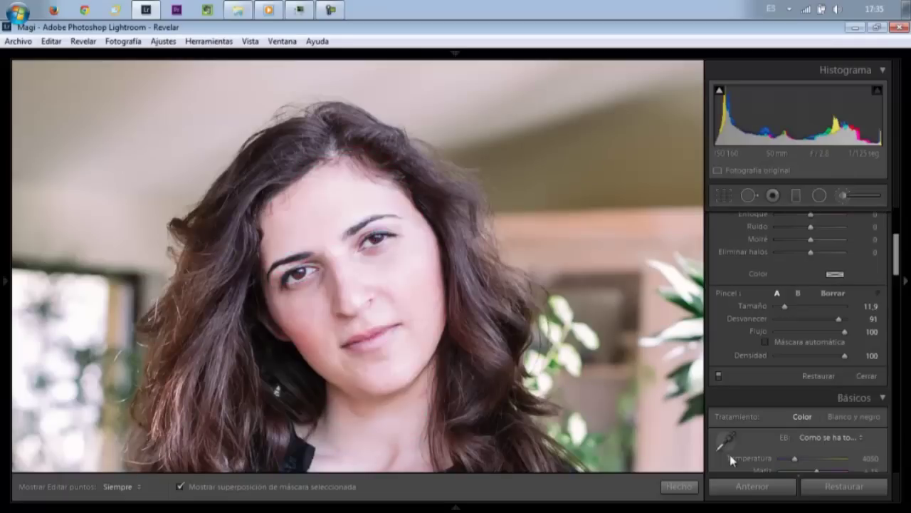
Step: Close the adjustment brush and fit the whole photo in the view
left_click(679, 486)
left_click(455, 306)
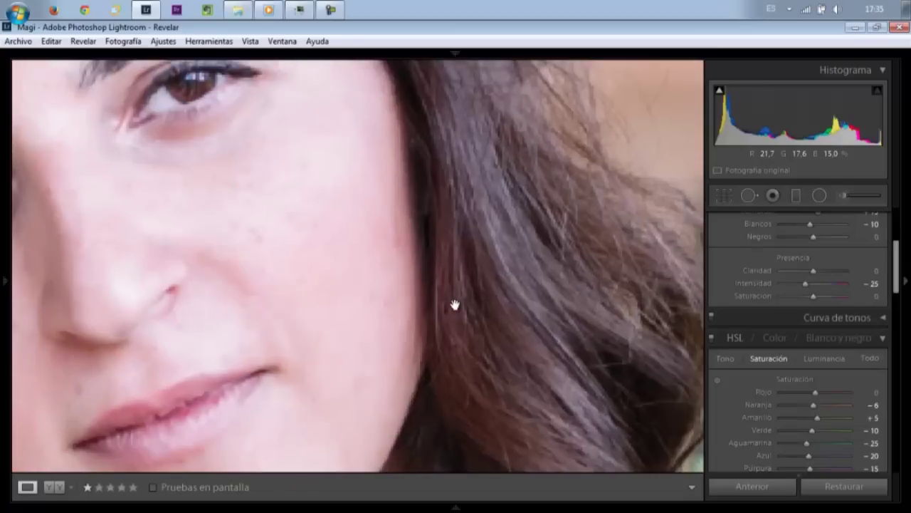
left_click_drag(284, 311, 428, 152)
left_click(429, 152)
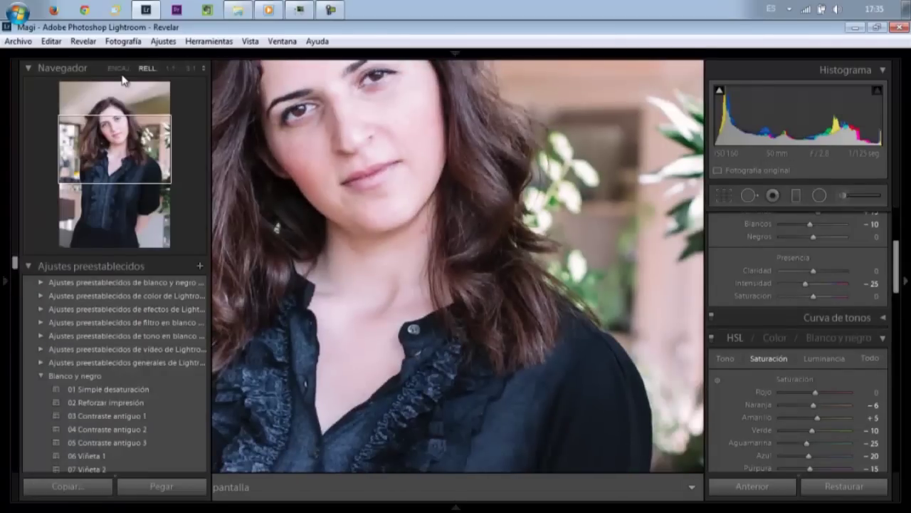
left_click(119, 68)
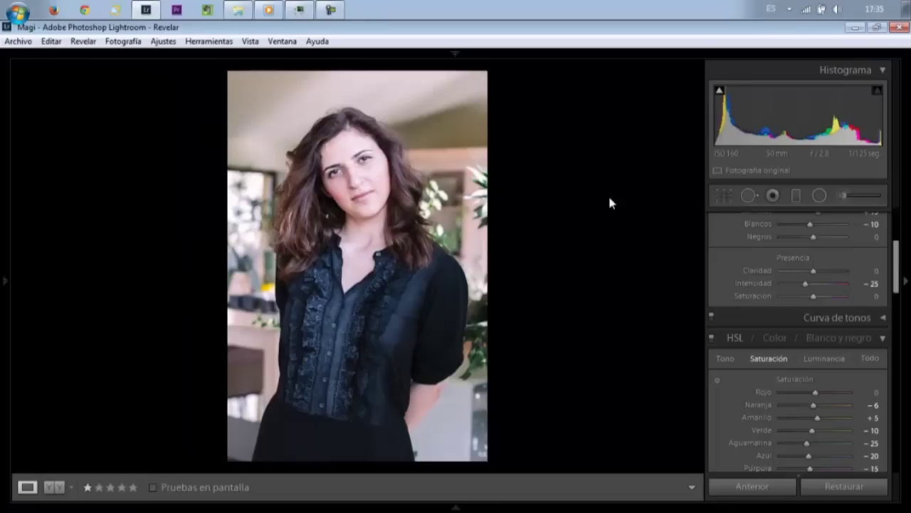
left_click_drag(897, 277, 897, 237)
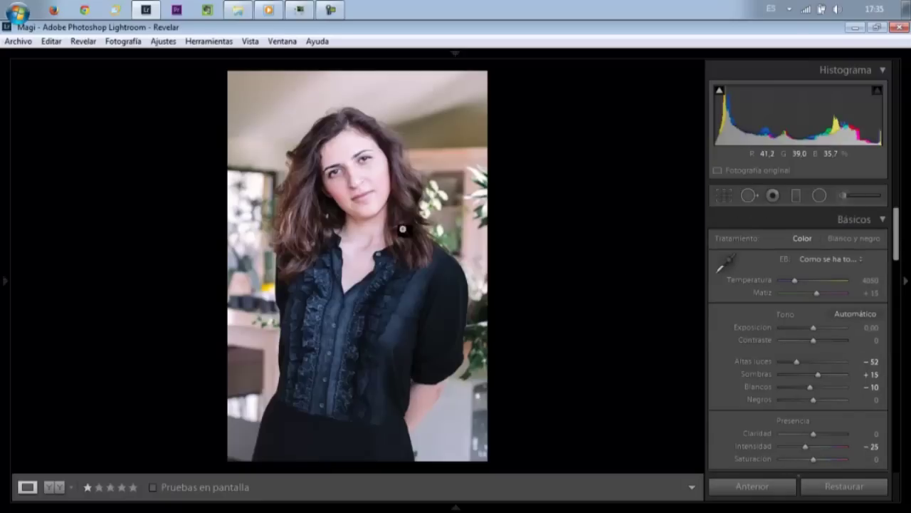
Step: Zoom in on the chin and pan across her eyes, nose, eyebrows and lips
left_click(366, 209)
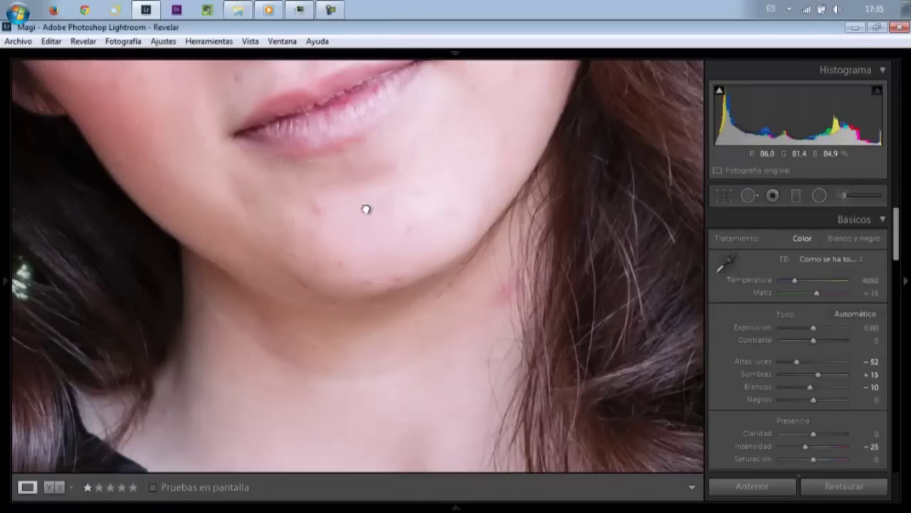
left_click_drag(366, 209, 352, 233)
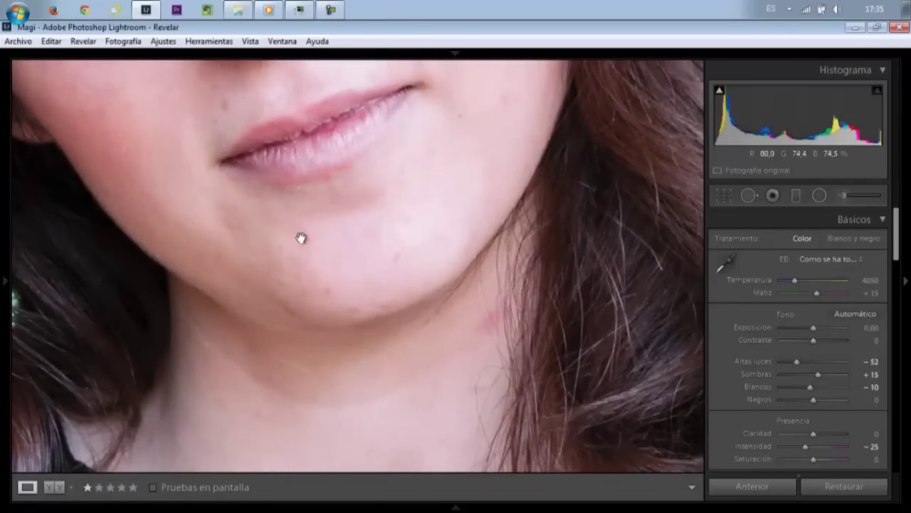
left_click_drag(276, 229, 345, 295)
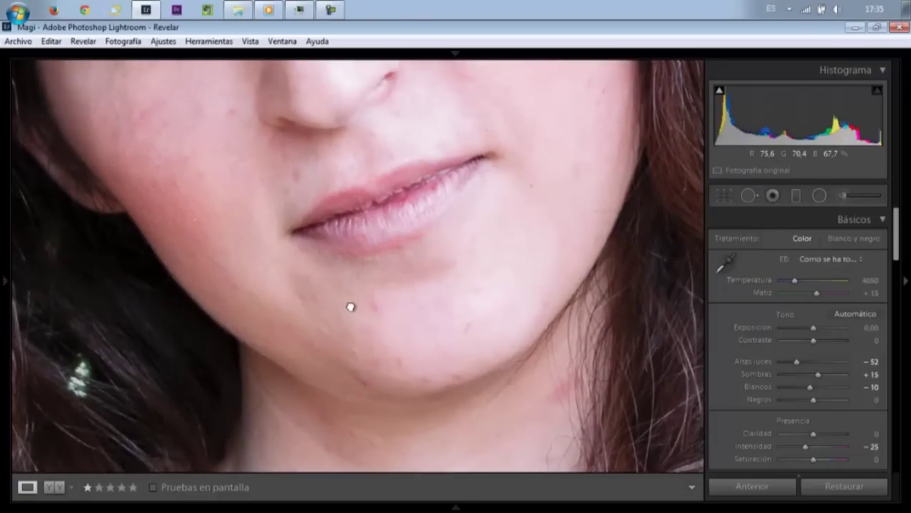
left_click_drag(346, 295, 384, 419)
left_click_drag(329, 291, 321, 395)
mouse_move(342, 228)
left_mouse_down()
mouse_move(350, 358)
mouse_move(350, 126)
left_mouse_up()
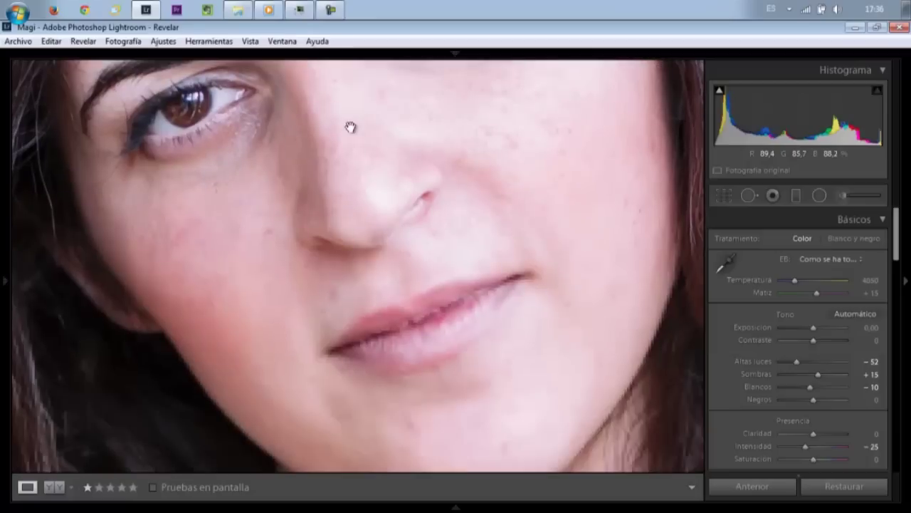
left_click_drag(340, 270, 337, 169)
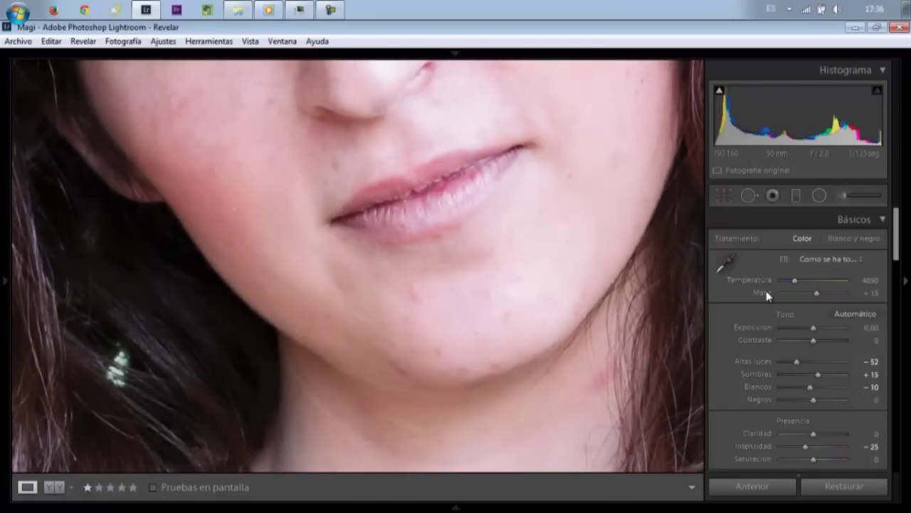
Step: Lower the Exposure to −1.56 so the facial blemishes stand out
left_click_drag(814, 329, 805, 329)
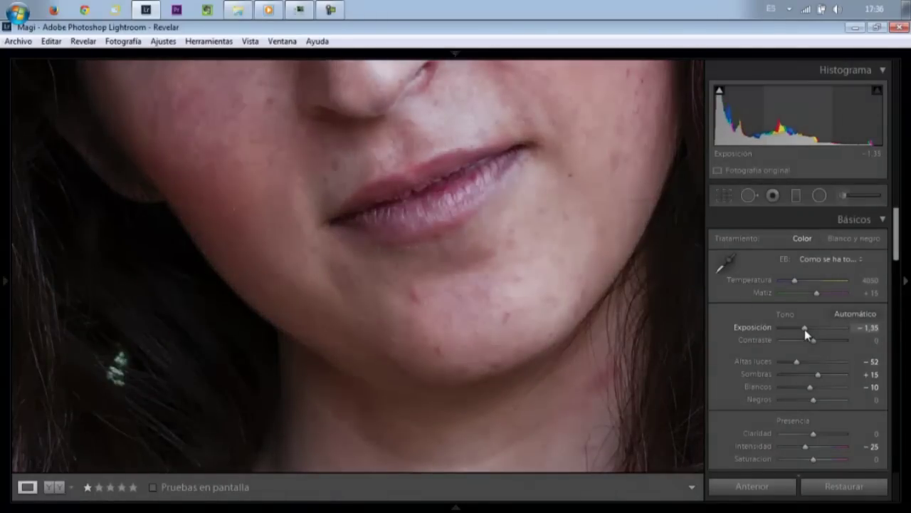
mouse_move(617, 118)
left_mouse_down()
mouse_move(588, 256)
mouse_move(633, 362)
left_mouse_up()
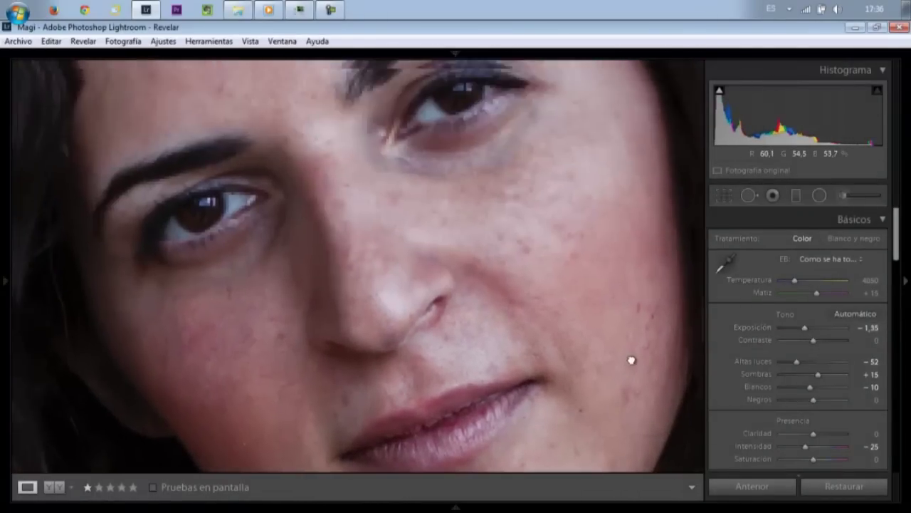
double_click(804, 327)
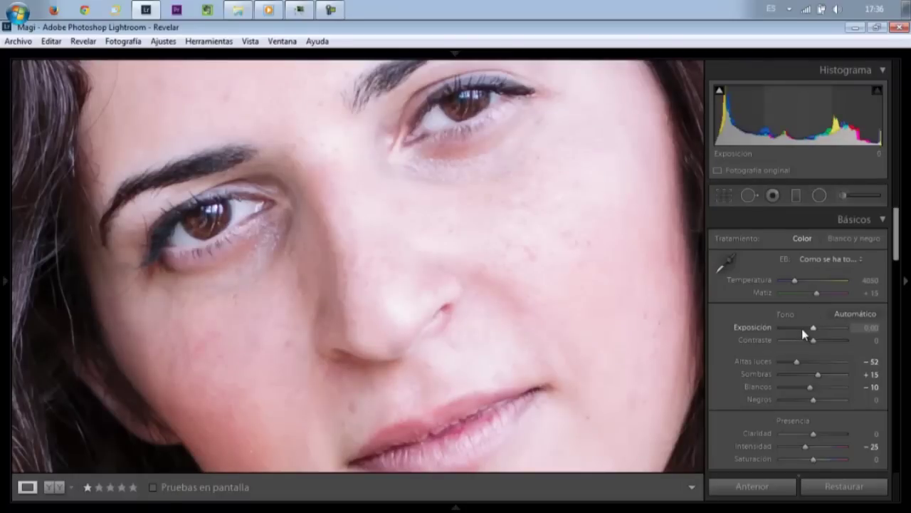
left_click(802, 328)
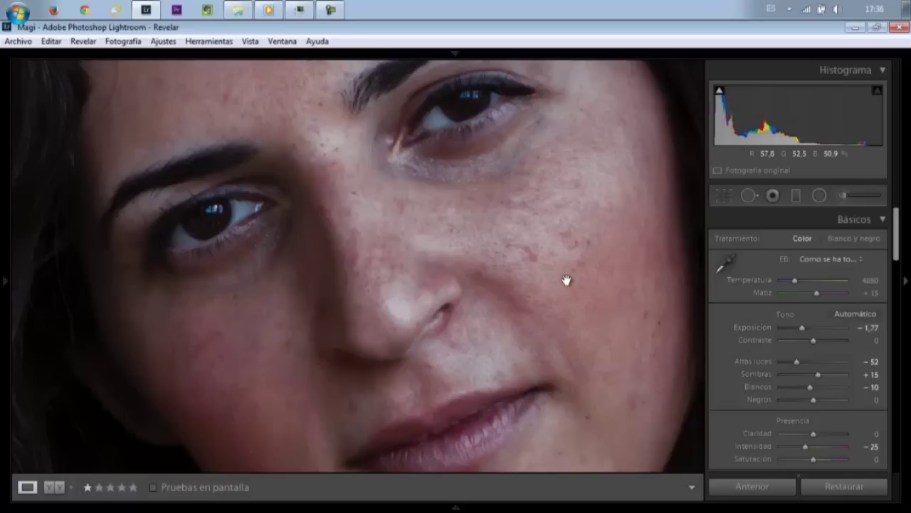
left_click(804, 327)
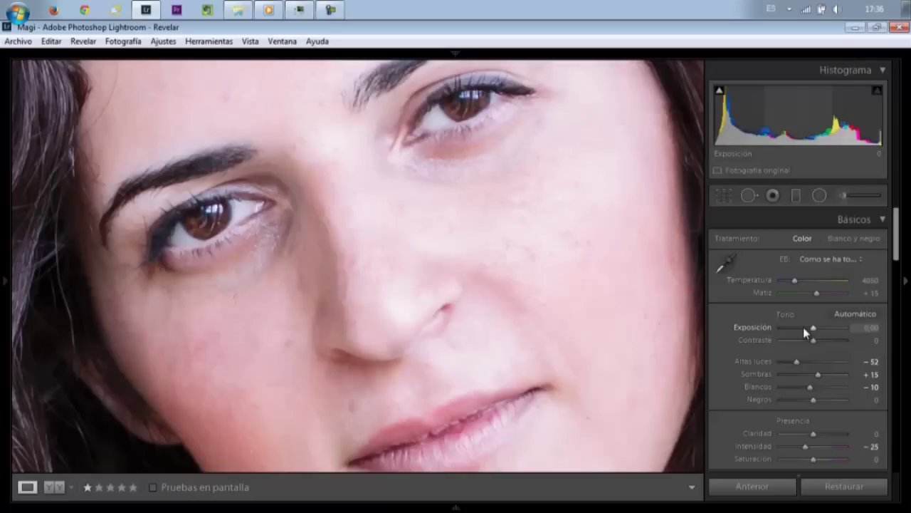
left_click_drag(574, 173, 626, 346)
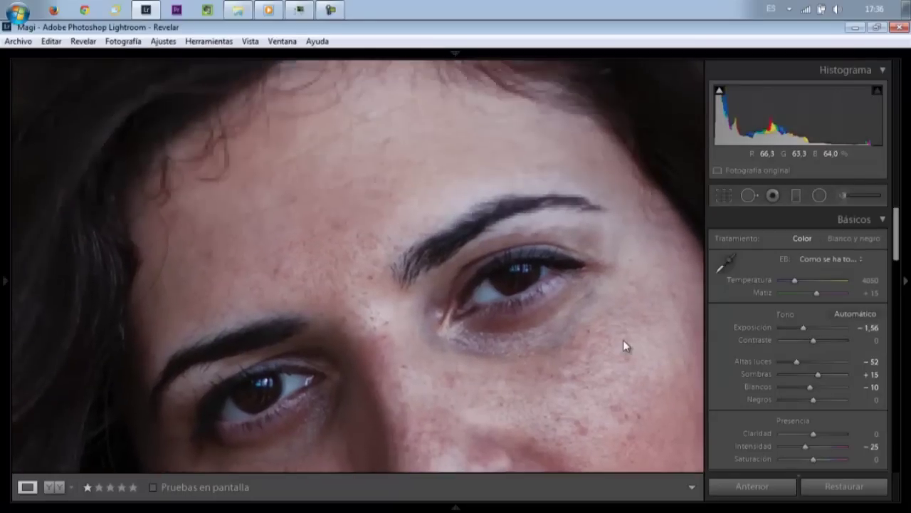
left_click_drag(651, 391, 575, 86)
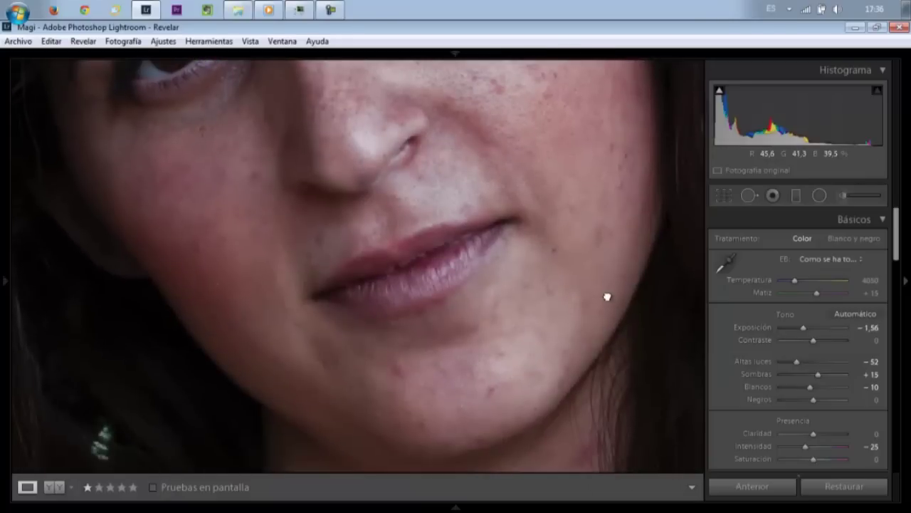
left_click_drag(606, 296, 590, 254)
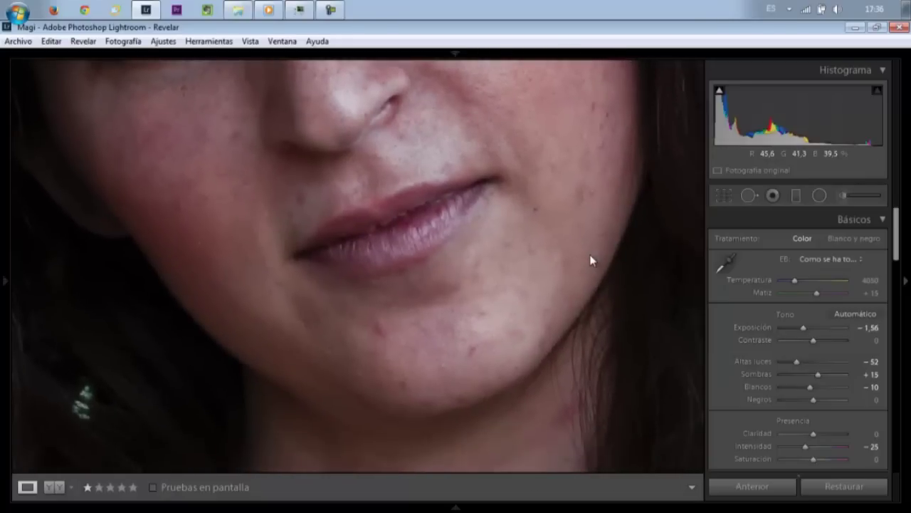
left_click(748, 195)
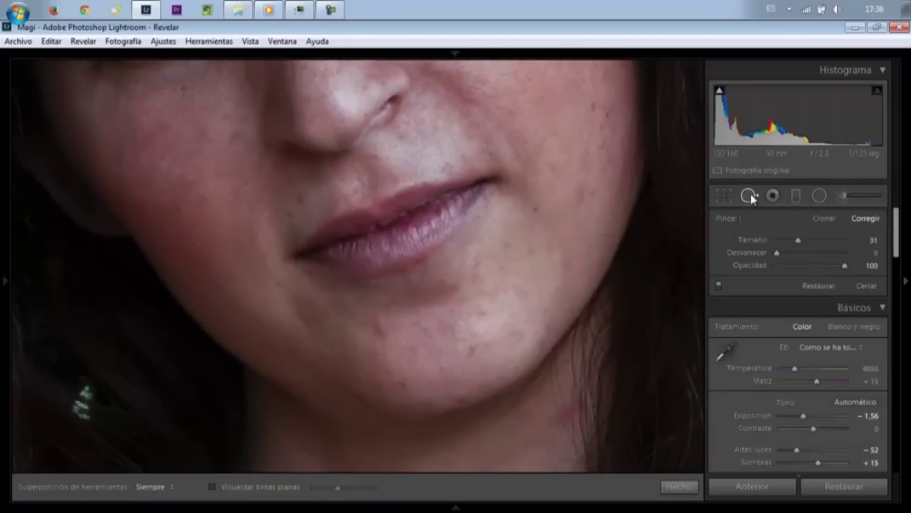
Step: Heal seven blemishes across the chin with Heal spots
left_click(378, 328)
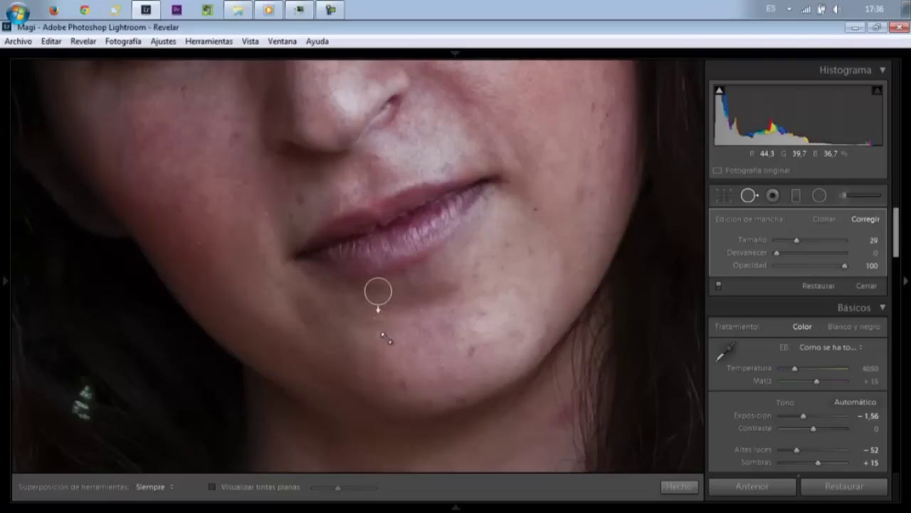
scroll(385, 339, "down", 3)
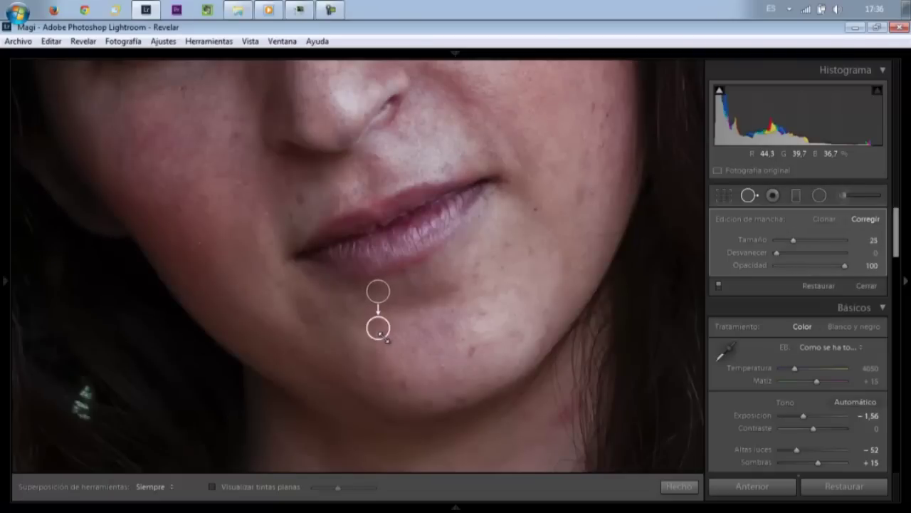
left_click(471, 350)
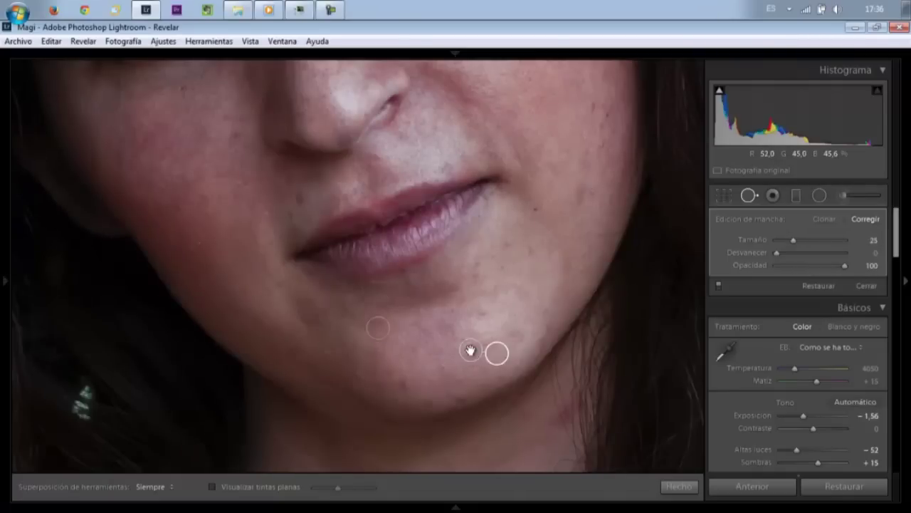
left_click(402, 386)
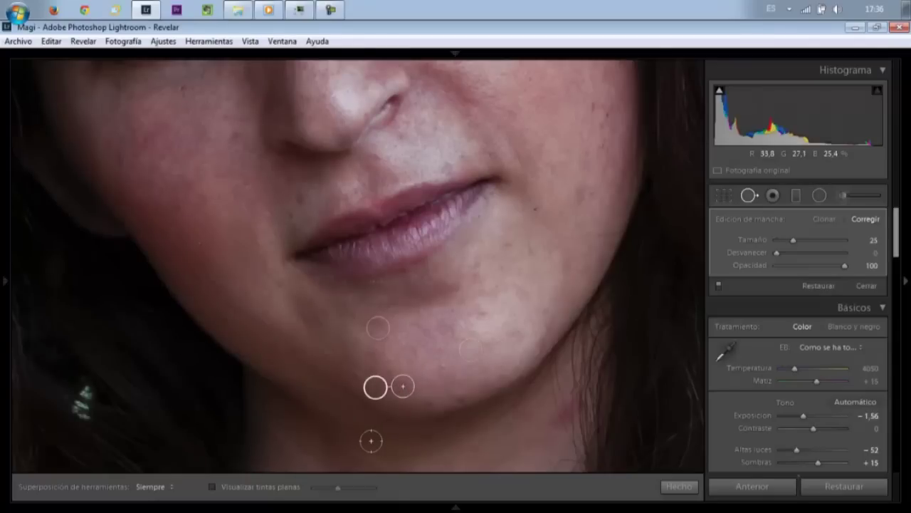
left_click(429, 398)
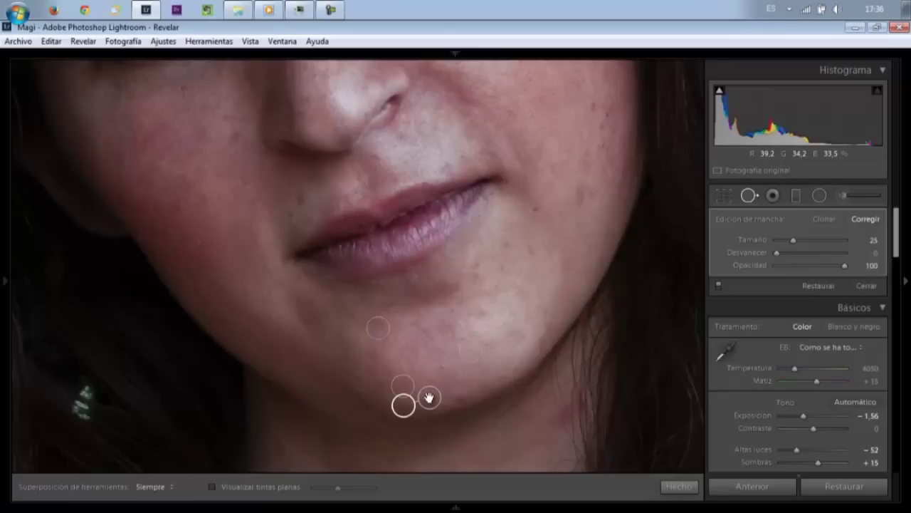
left_click(455, 391)
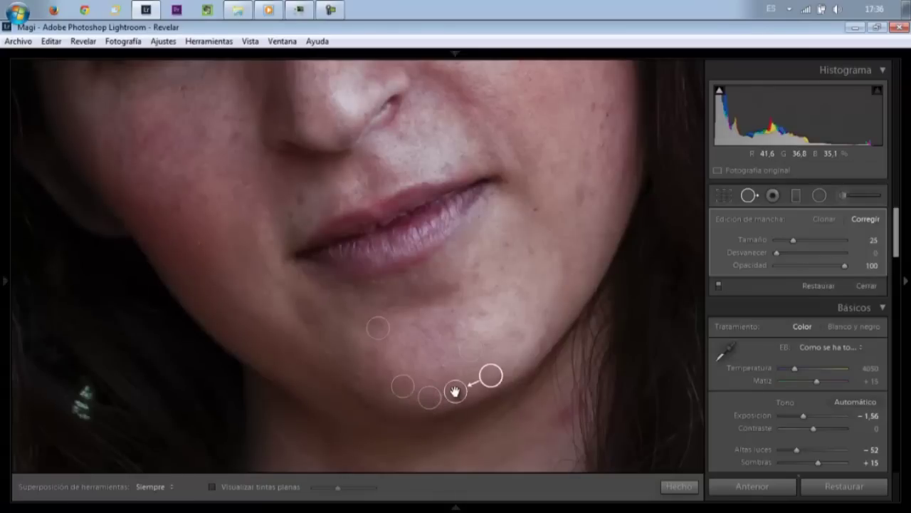
left_click(440, 366)
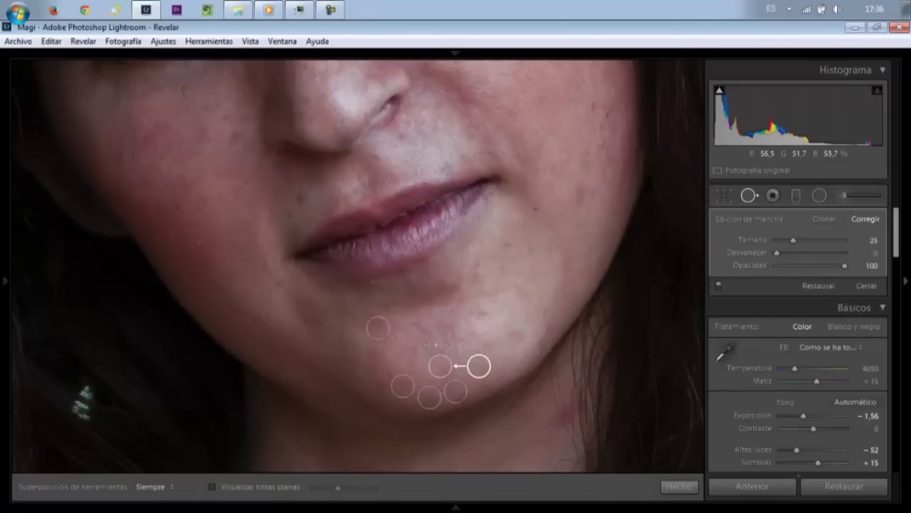
key("Escape")
left_click(450, 326)
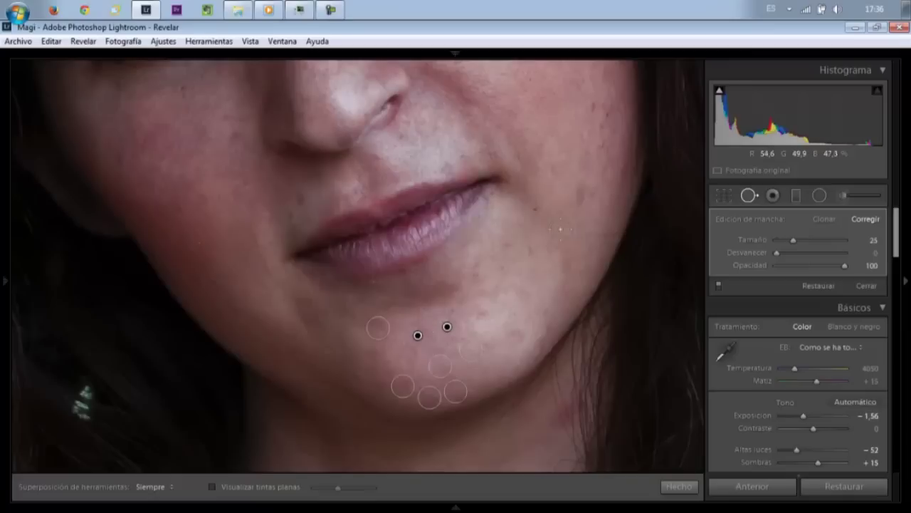
Step: Heal the cheek mark beside the mouth, sampling cleaner skin as source
left_click(574, 193)
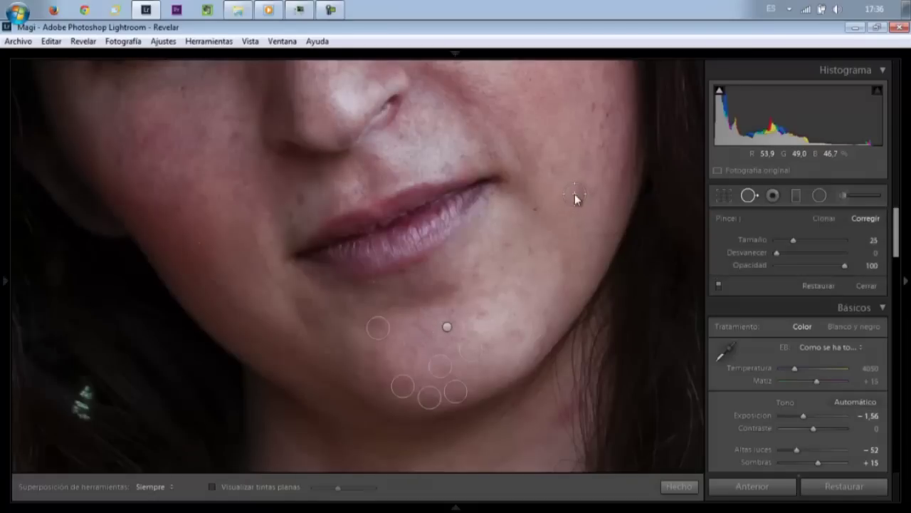
left_click(591, 192)
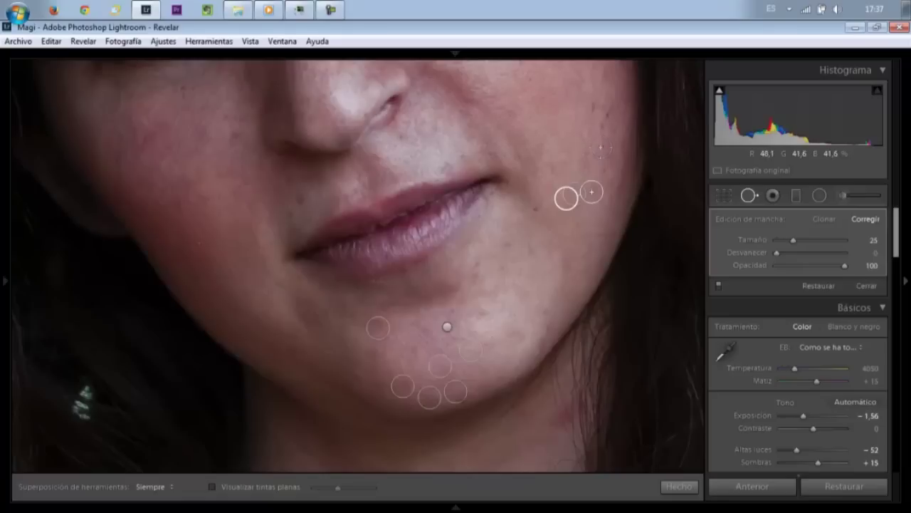
mouse_move(566, 198)
left_mouse_down()
mouse_move(680, 190)
mouse_move(566, 200)
left_mouse_up()
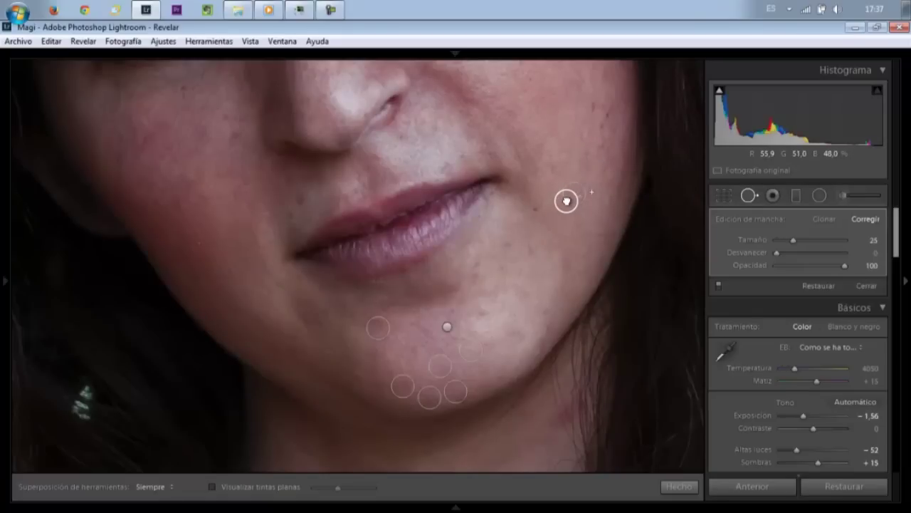
left_click_drag(604, 163, 605, 117)
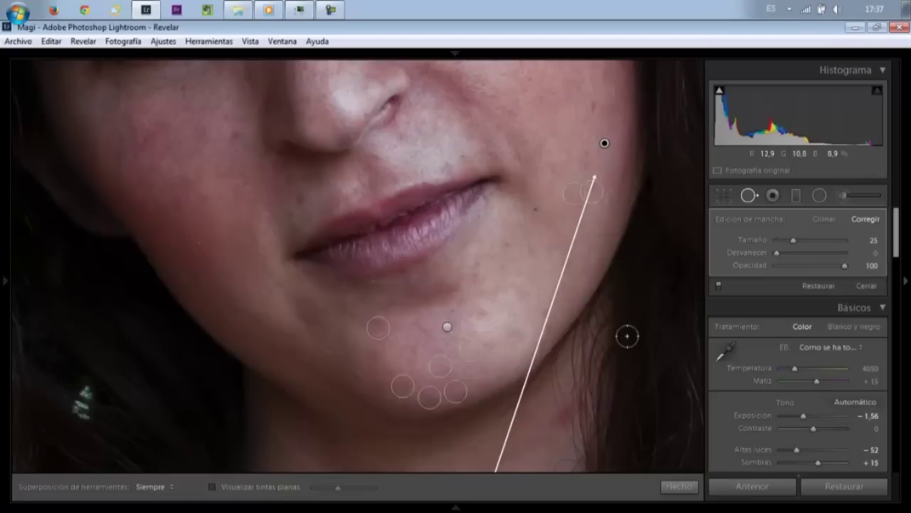
Step: Reopen Spot Removal, brush a heal stroke, and pan the view down to the neck
left_click(676, 487)
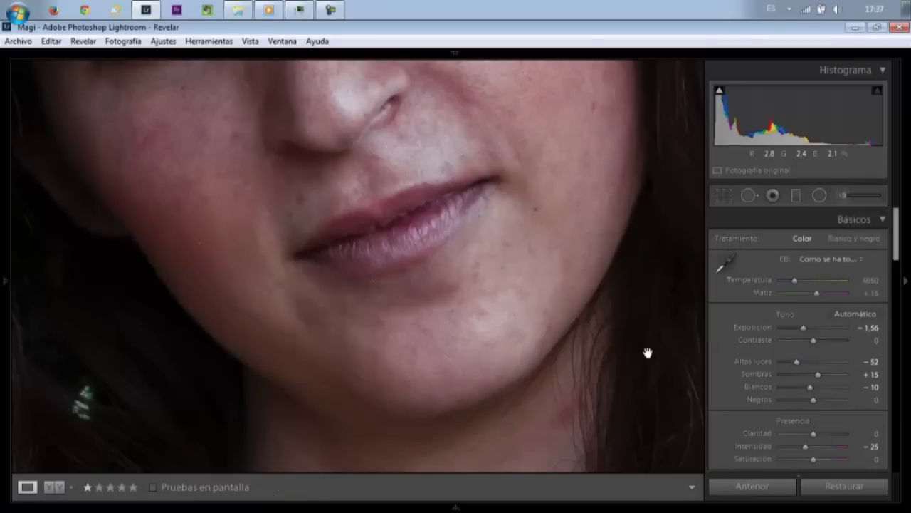
left_click(749, 196)
left_click_drag(606, 118, 606, 166)
left_click(4, 282)
left_click(114, 150)
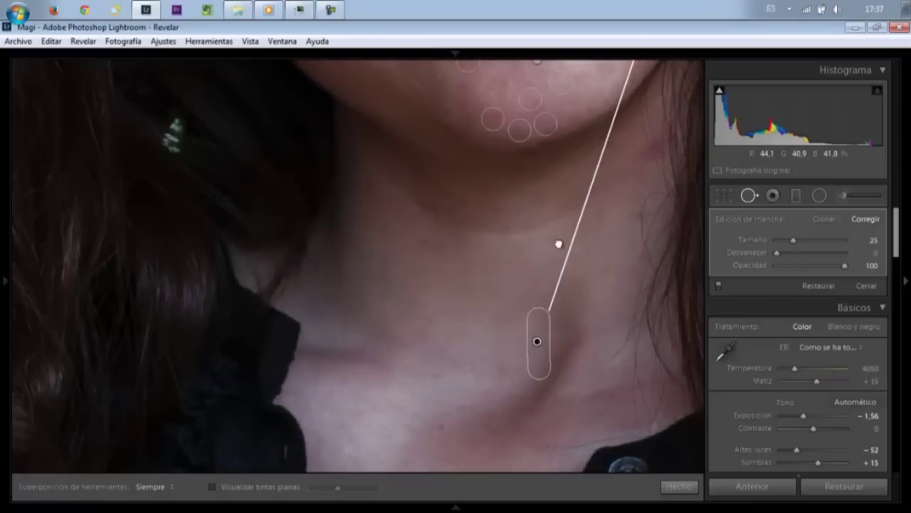
Step: Move the capsule heal spot onto the jawline and add heal spots on the right cheek
left_click(598, 94)
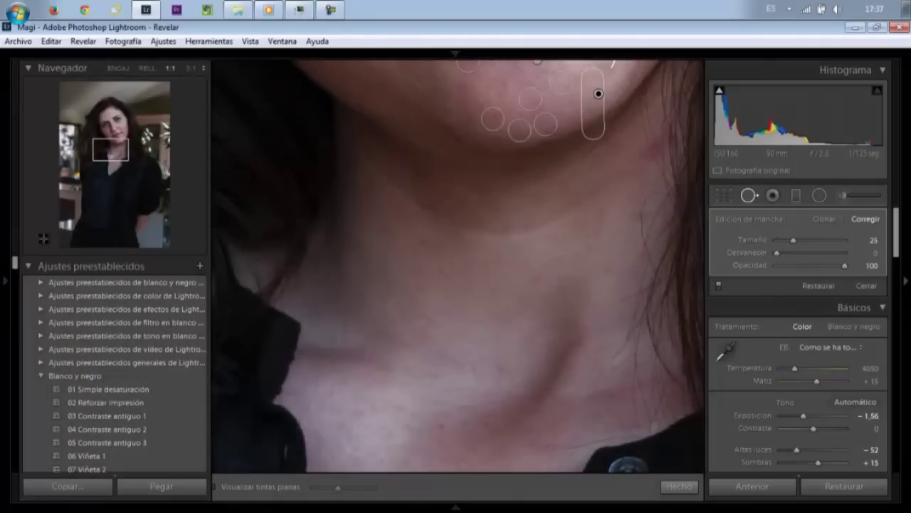
left_click_drag(113, 151, 119, 142)
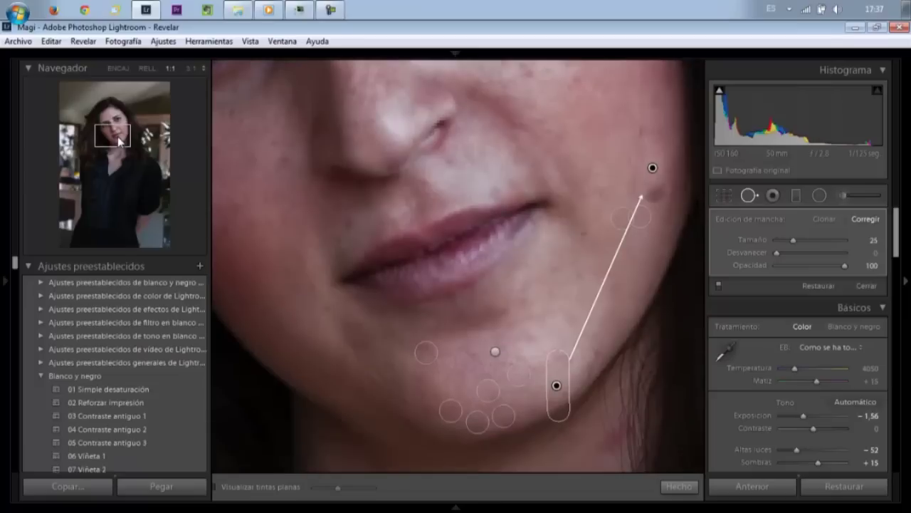
left_click_drag(556, 388, 572, 351)
left_click_drag(619, 212, 631, 163)
left_click(643, 128)
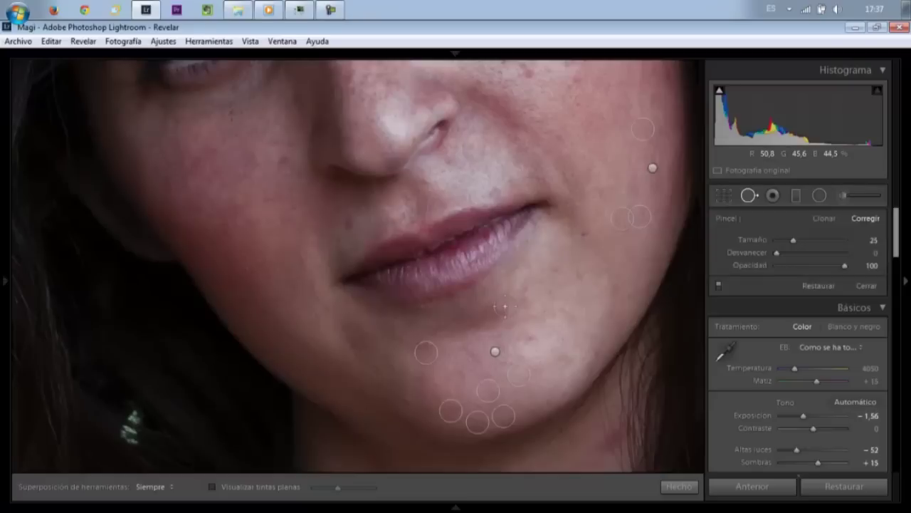
Step: Heal the remaining blemishes around and below the chin
left_click_drag(505, 307, 472, 320)
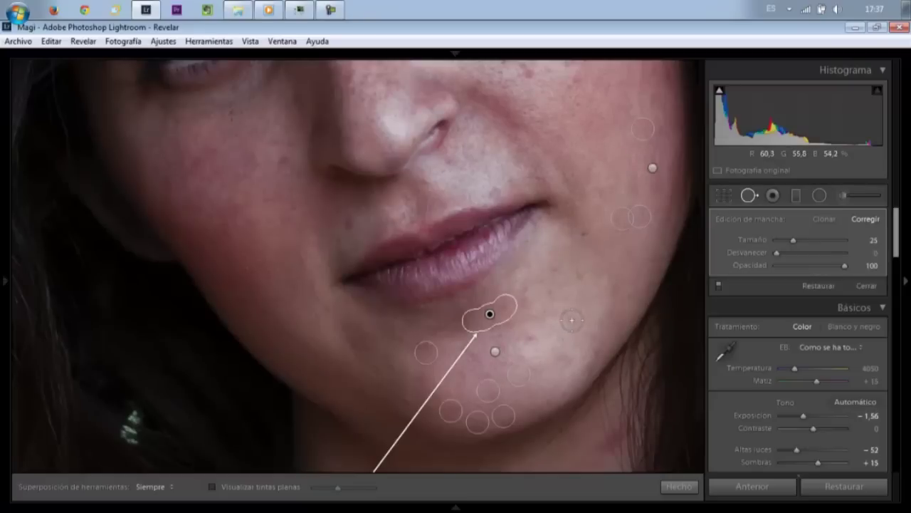
left_click(530, 343)
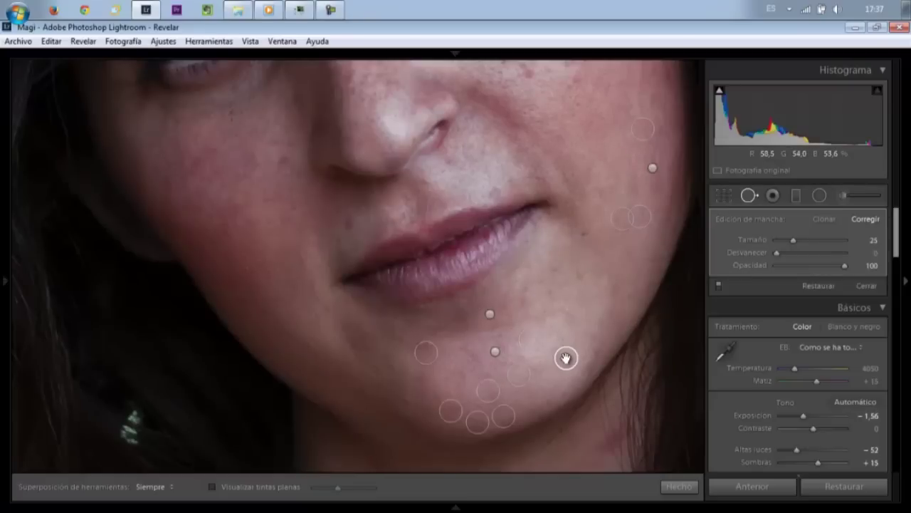
left_click(409, 426)
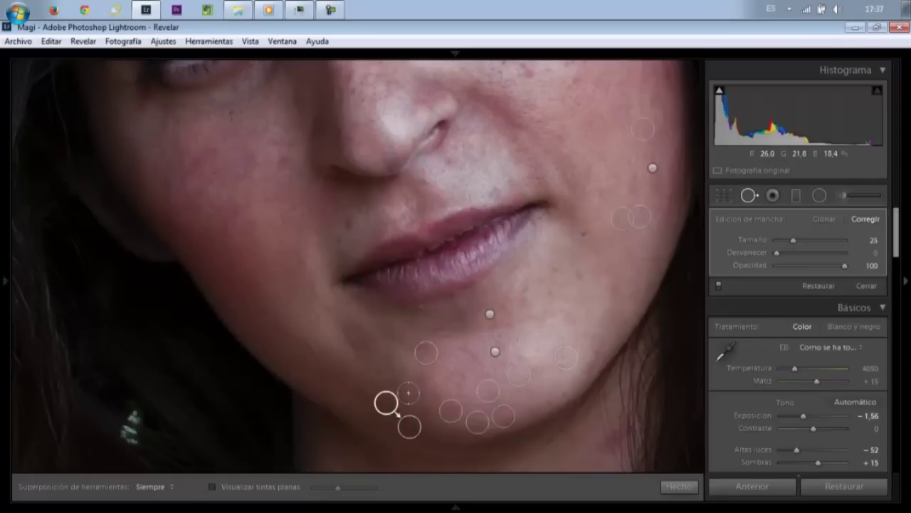
left_click(406, 391)
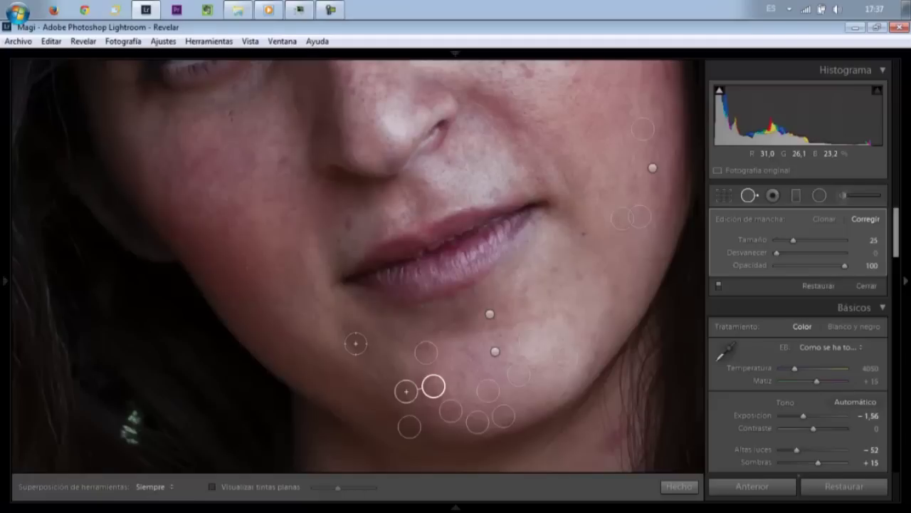
left_click_drag(346, 330, 361, 342)
left_click(378, 378)
Step: Heal the blemishes left of the mouth and beneath the nose
left_click(348, 221)
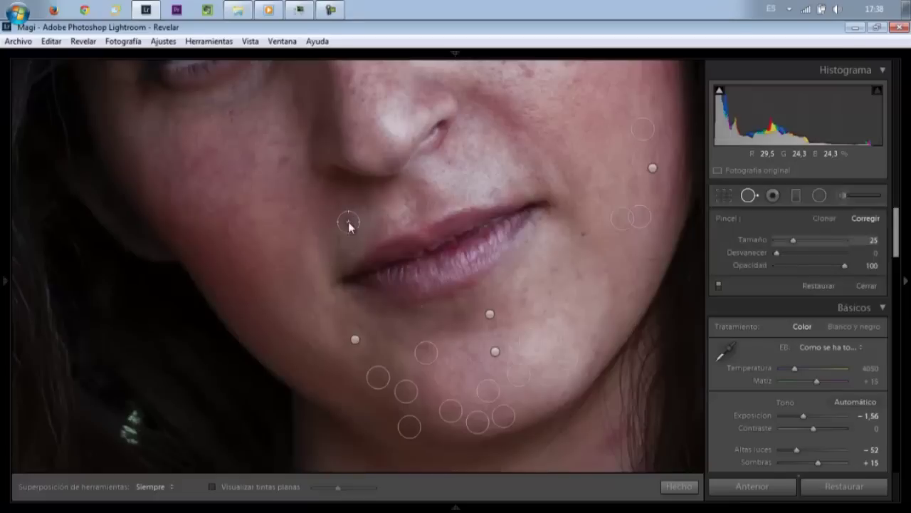
left_click(335, 243)
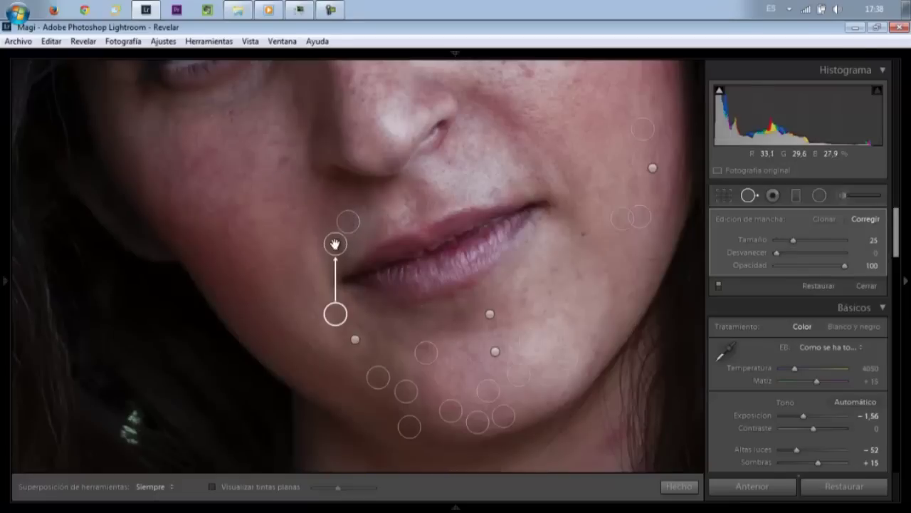
left_click(433, 181)
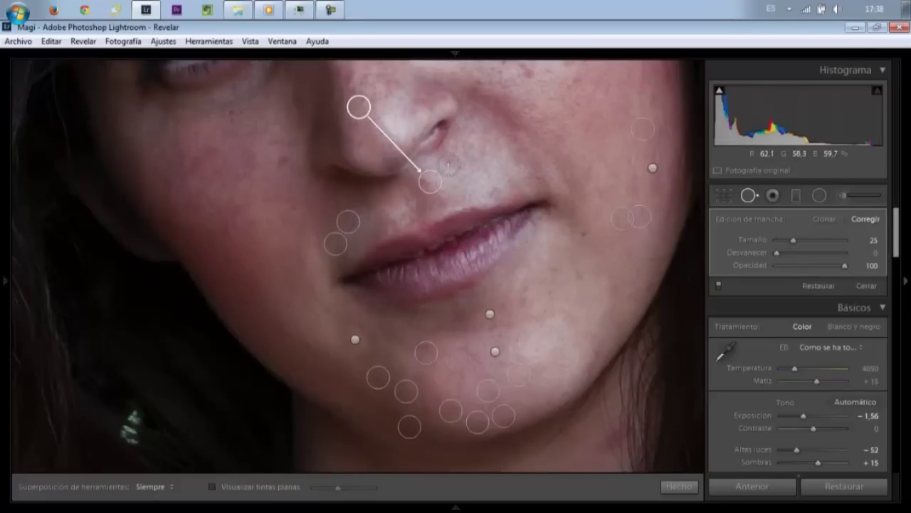
left_click(452, 163)
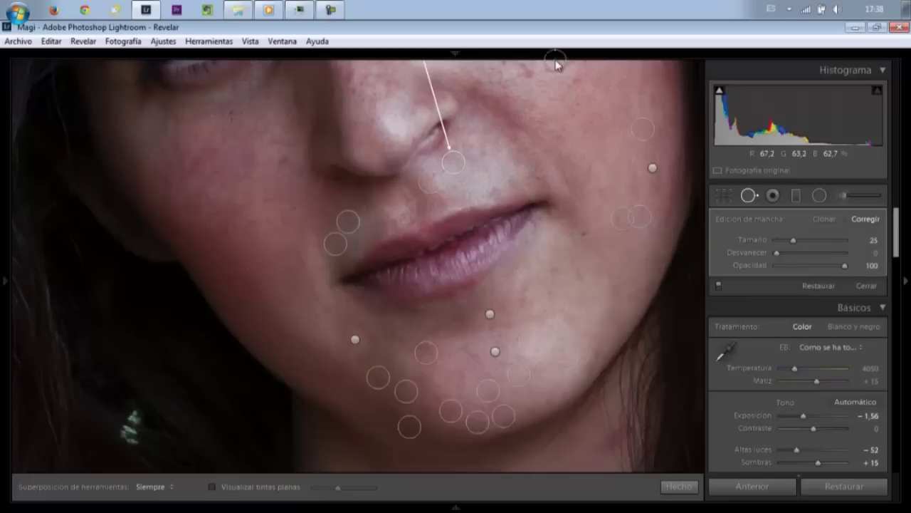
left_click(529, 72)
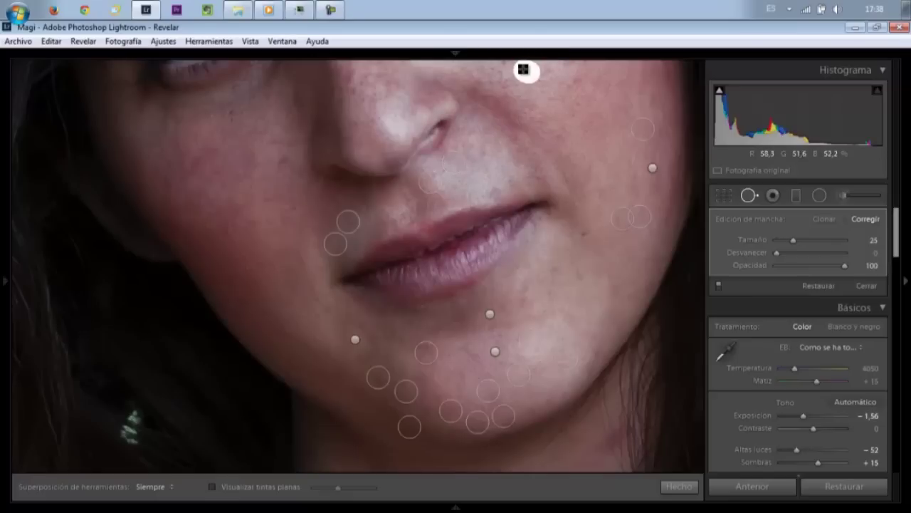
Step: Heal six blemishes across the left cheek and one more on the right cheek
left_click(284, 161)
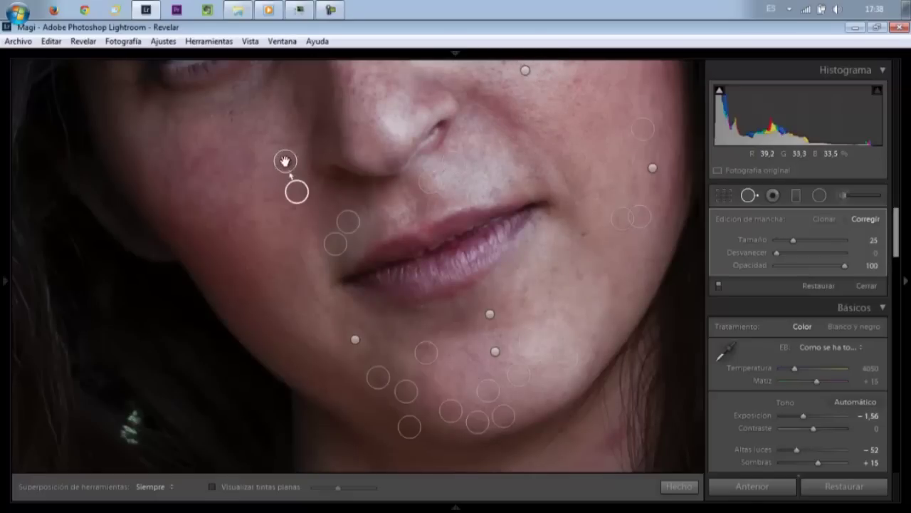
left_click_drag(194, 169, 211, 149)
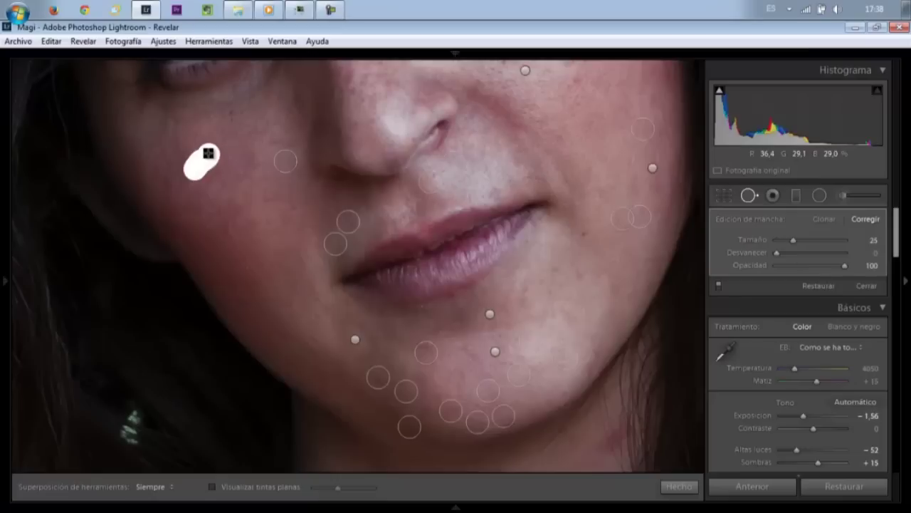
left_click(167, 184)
left_click(250, 224)
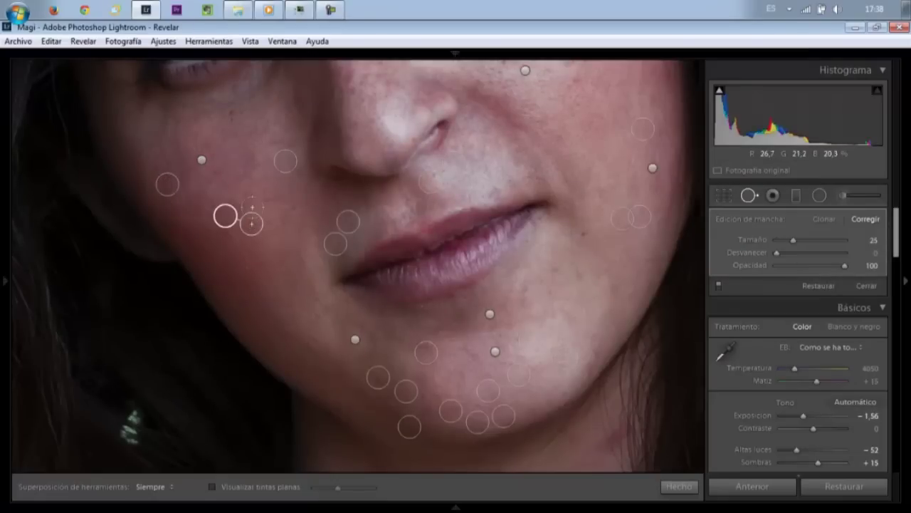
left_click(245, 201)
left_click(271, 199)
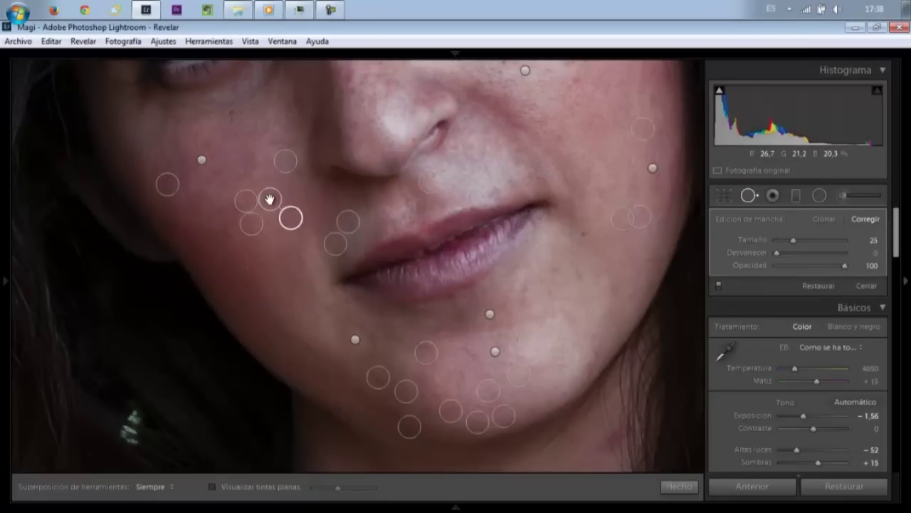
left_click(631, 187)
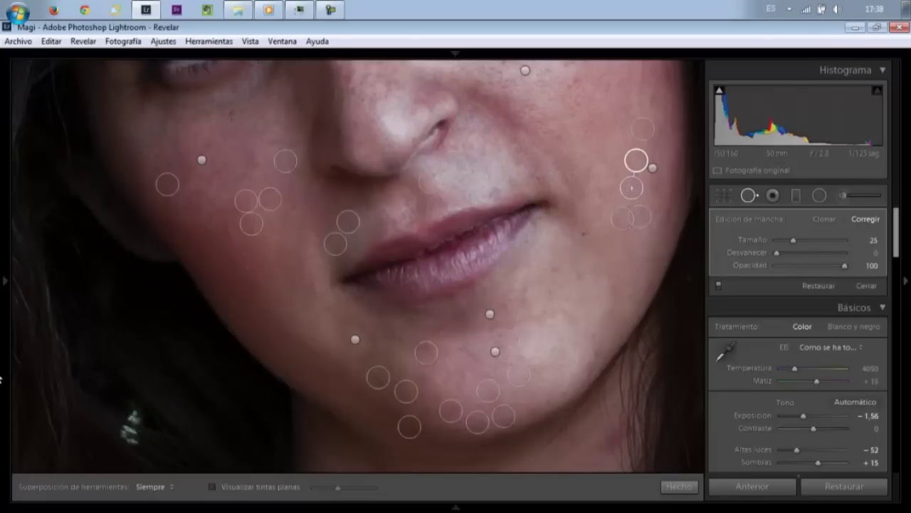
Step: Heal blemishes on the right cheek and under the right eye, deleting one misplaced heal spot
left_click_drag(119, 134, 119, 125)
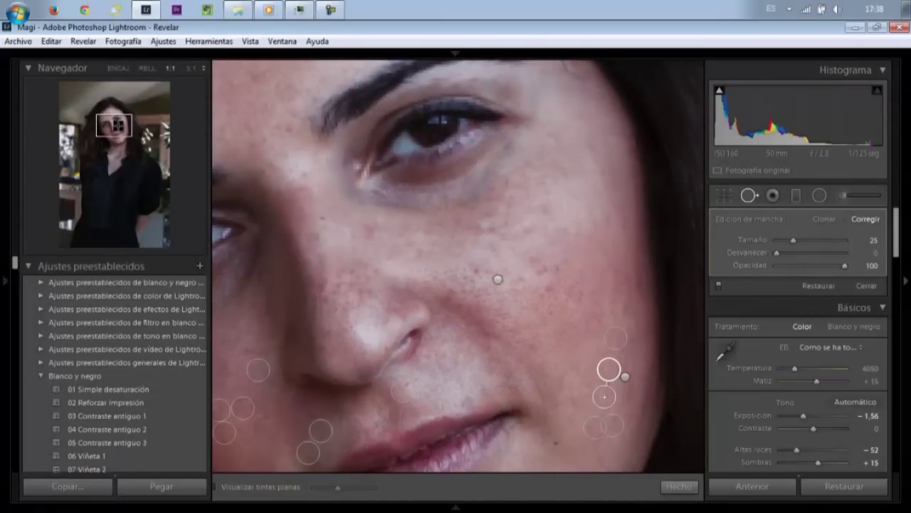
left_click(634, 284)
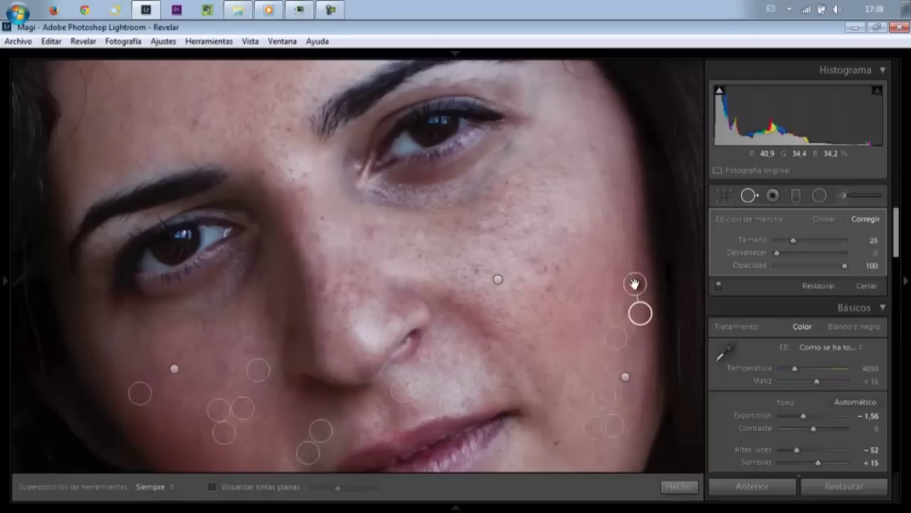
left_click(547, 291)
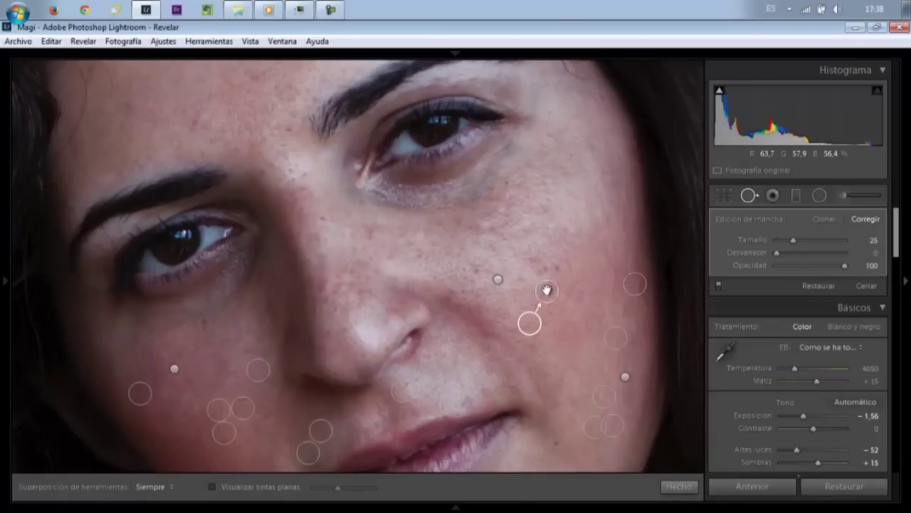
left_click(541, 272)
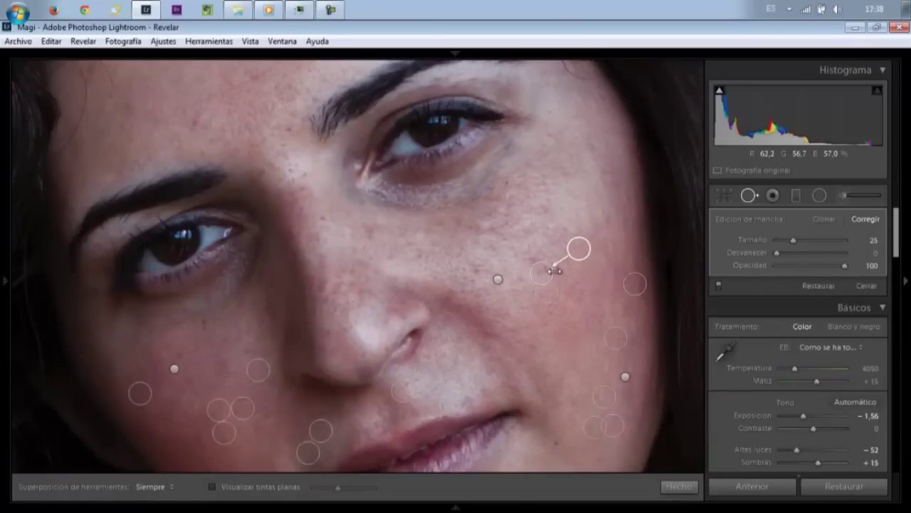
mouse_move(555, 271)
left_mouse_down()
mouse_move(545, 260)
mouse_move(544, 211)
left_mouse_up()
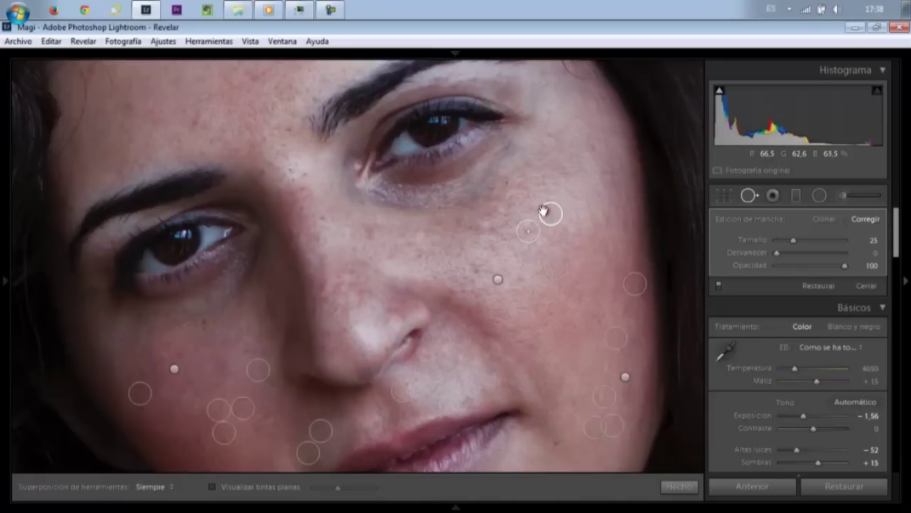
left_click_drag(543, 212, 552, 228)
left_click(544, 209)
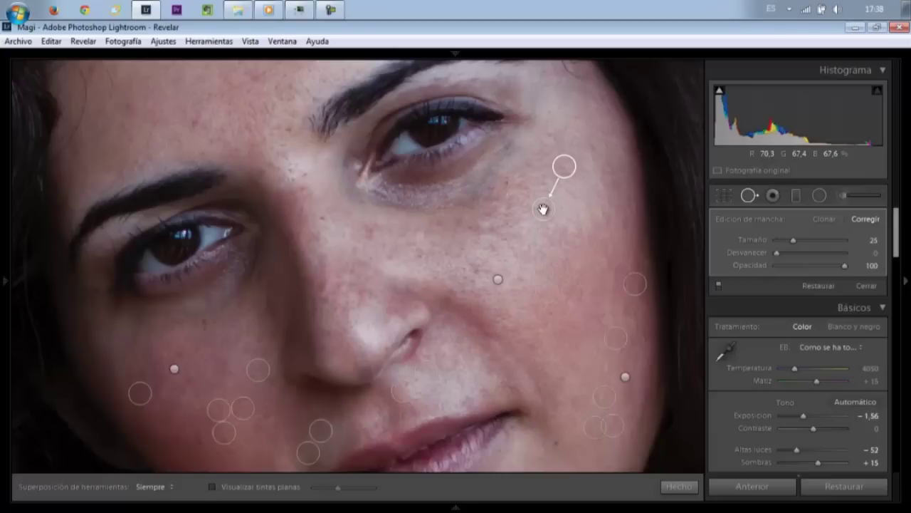
key("Delete")
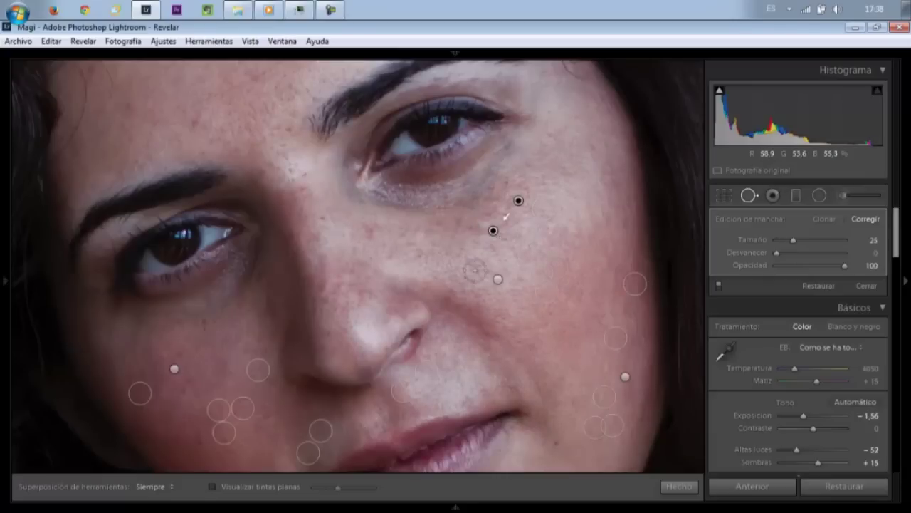
Step: Heal blemishes across the cheek, beside the nose and on the lower left cheek
left_click(447, 253)
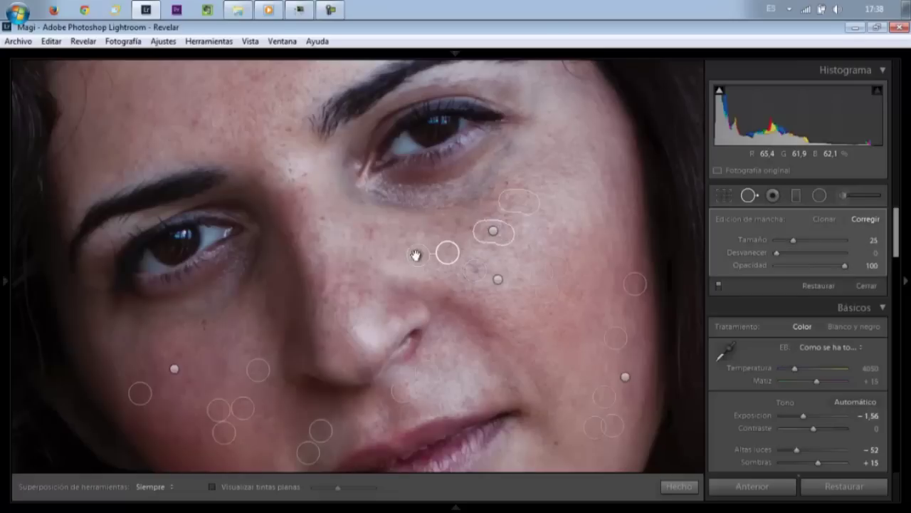
left_click(367, 232)
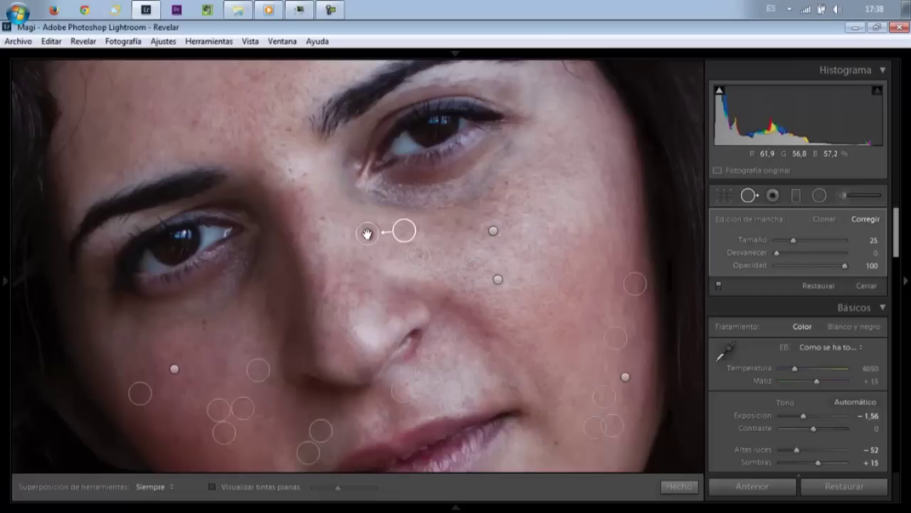
left_click(318, 287)
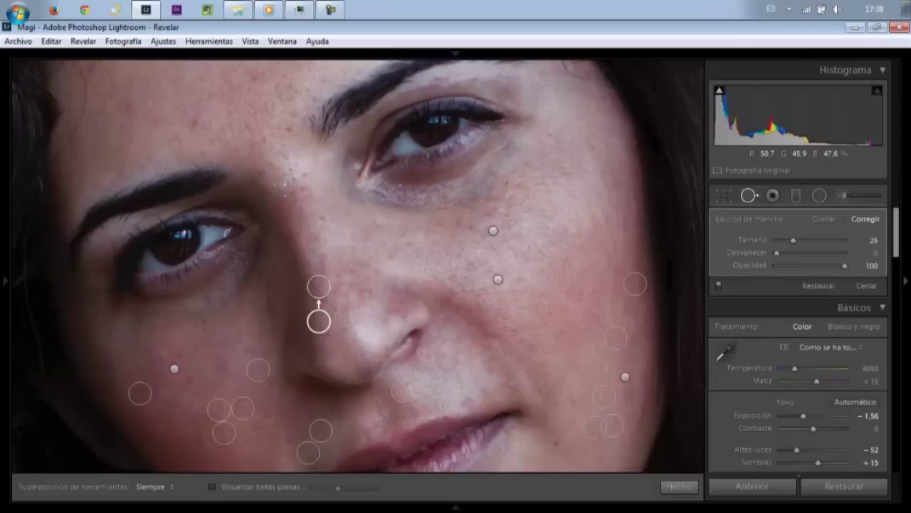
left_click(206, 322)
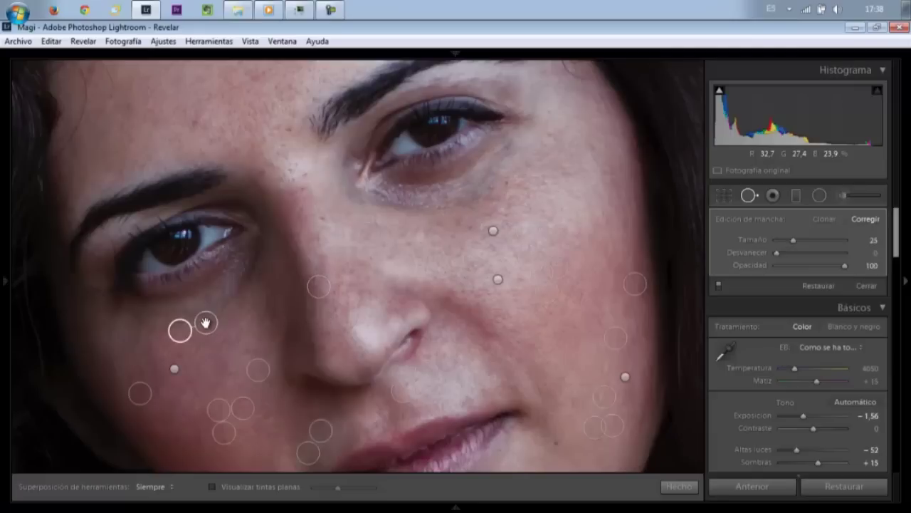
left_click(224, 370)
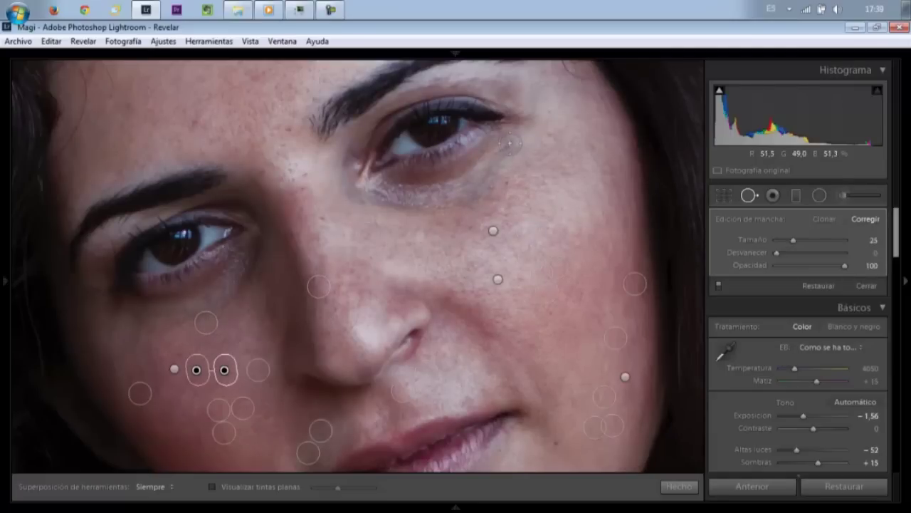
Step: Brush out the dark patch under the right eye and heal two forehead blemishes
left_click_drag(509, 146, 491, 169)
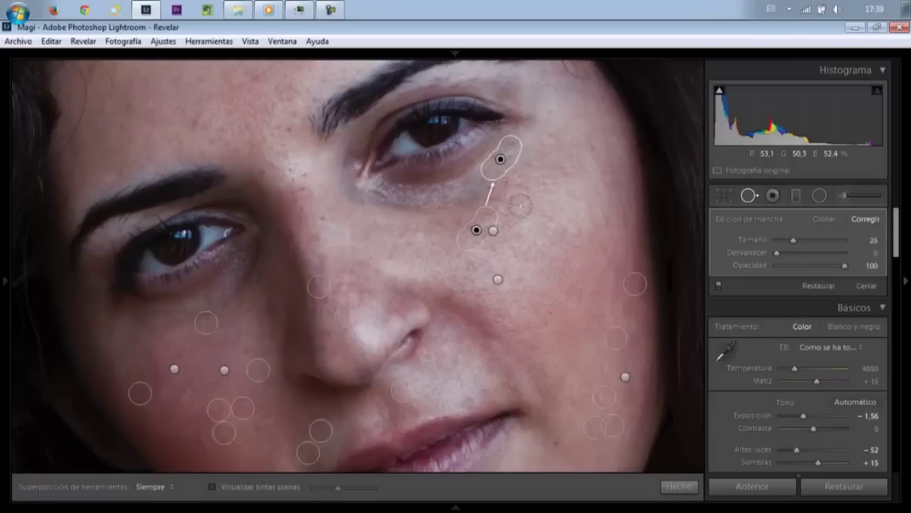
left_click_drag(466, 200, 488, 179)
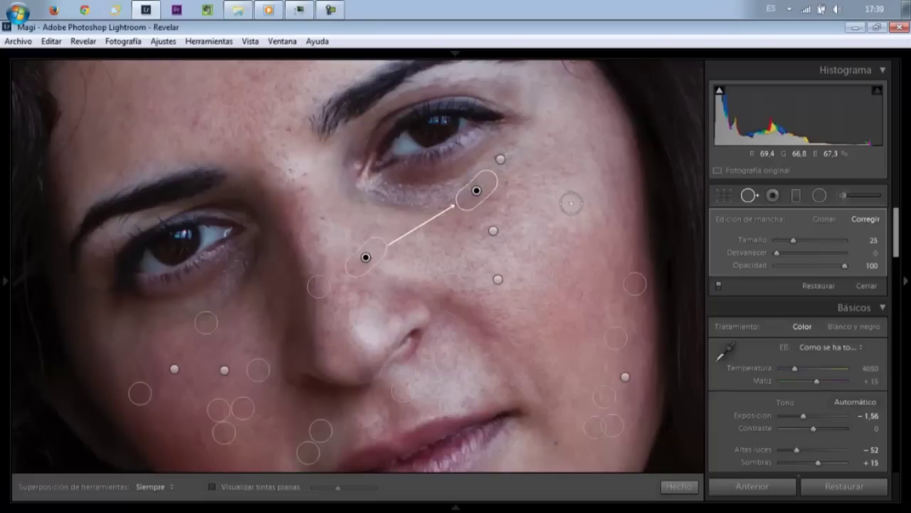
left_click(194, 121)
left_click(287, 130)
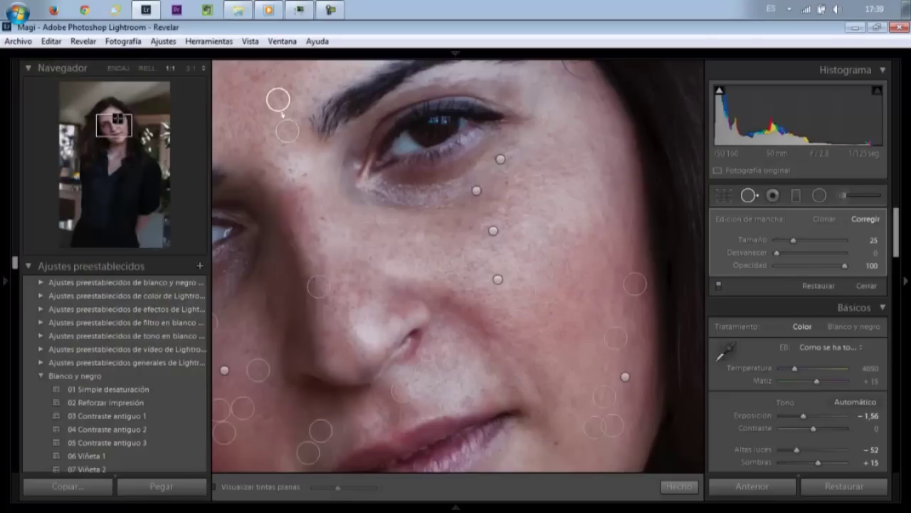
Step: Heal three forehead blemishes and raise Clarity to +100
left_click_drag(279, 100, 402, 307)
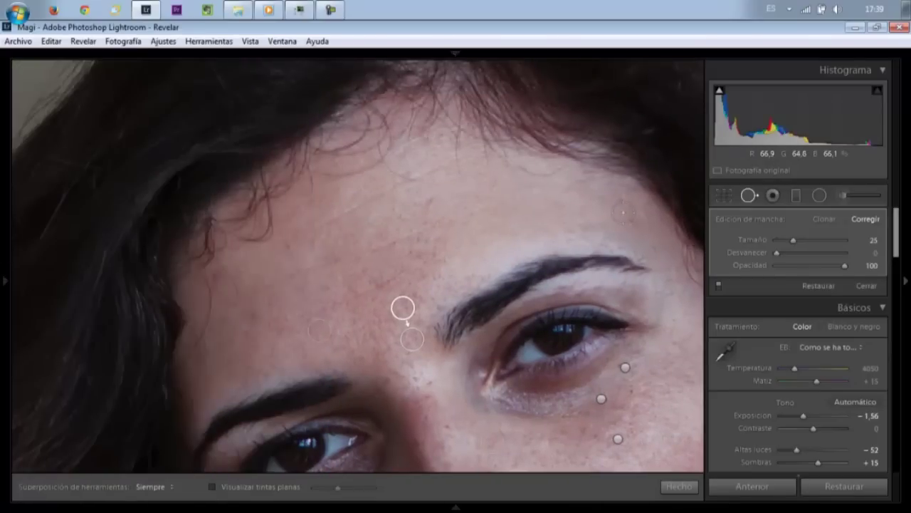
left_click(430, 201)
left_click(254, 314)
left_click(283, 328)
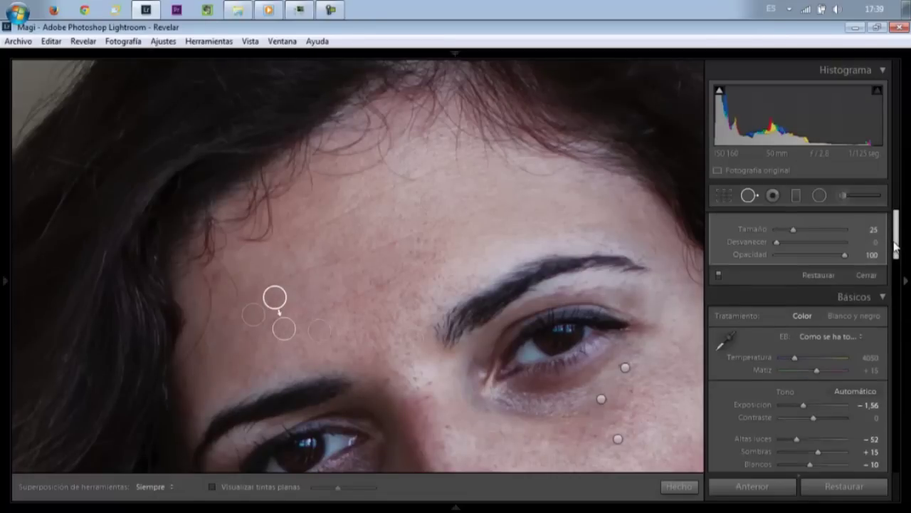
left_click_drag(896, 244, 896, 271)
left_click(846, 358)
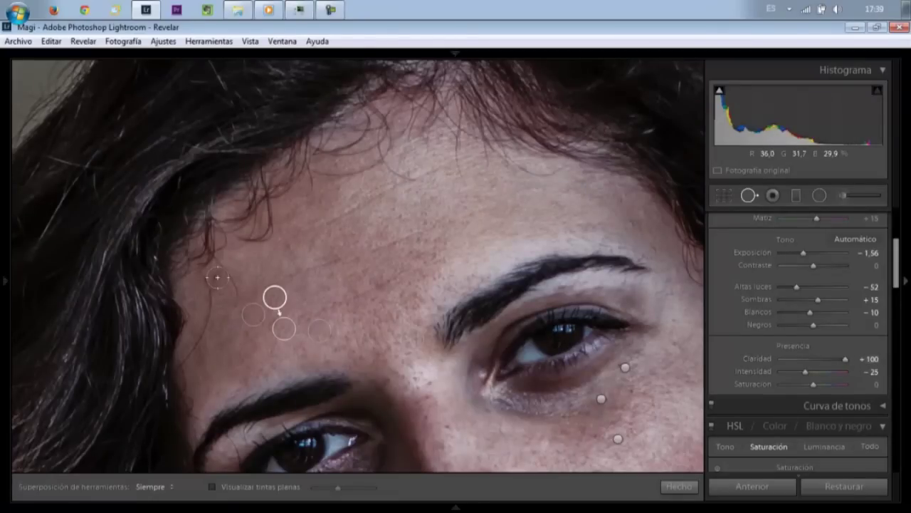
Step: Heal blemishes near the hairline and above the eyebrow, sourcing from cleaner skin
left_click(202, 301)
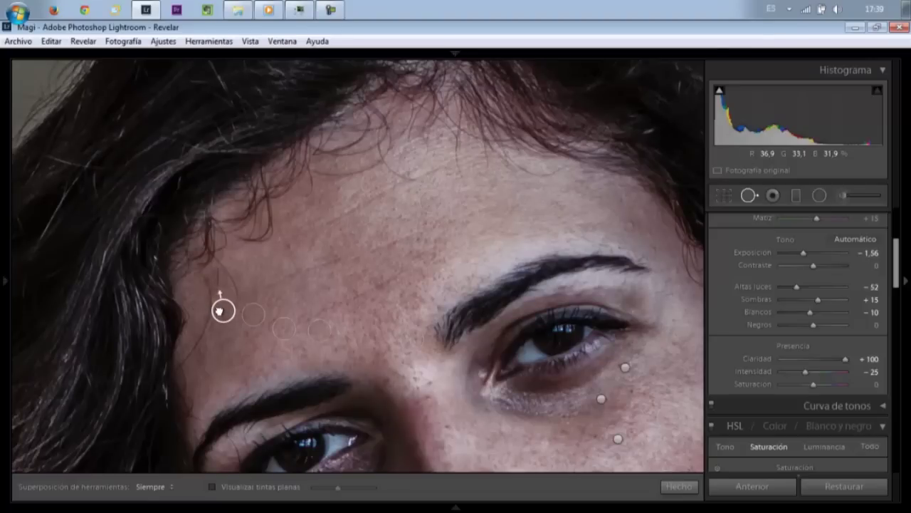
left_click_drag(222, 311, 292, 250)
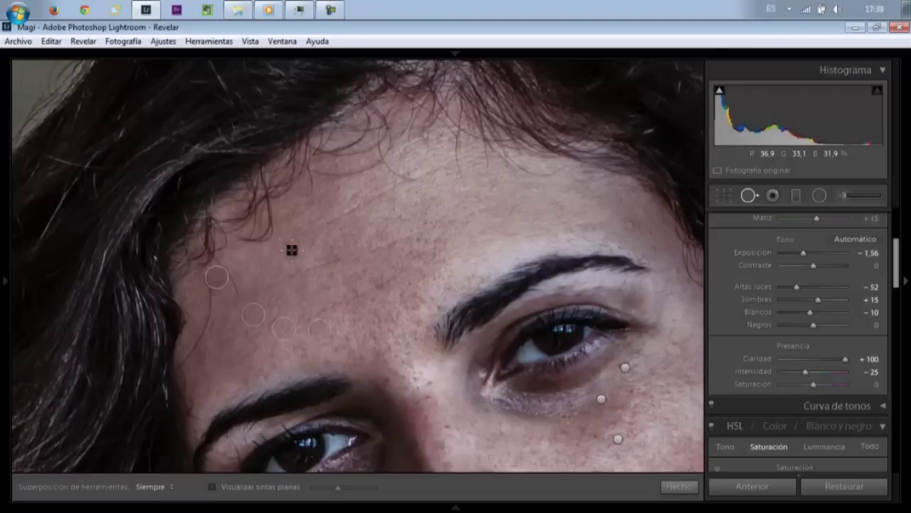
left_click(381, 285)
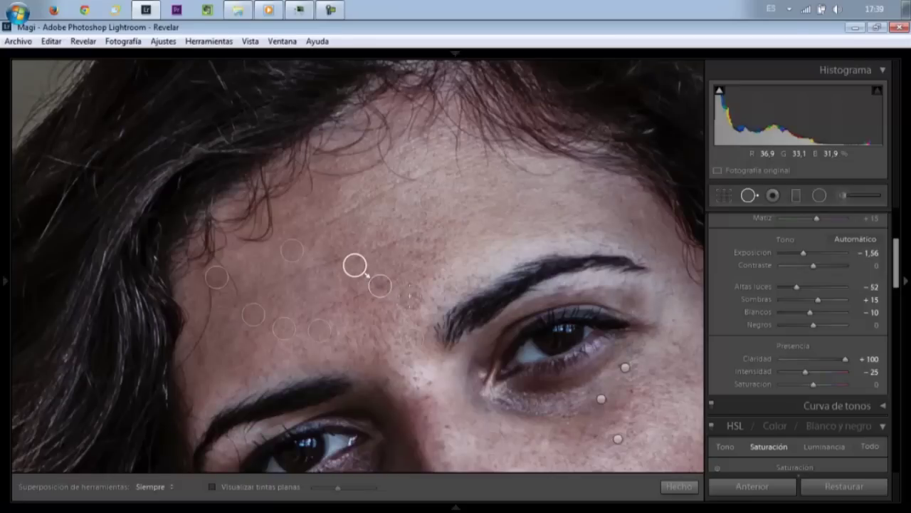
left_click(416, 301)
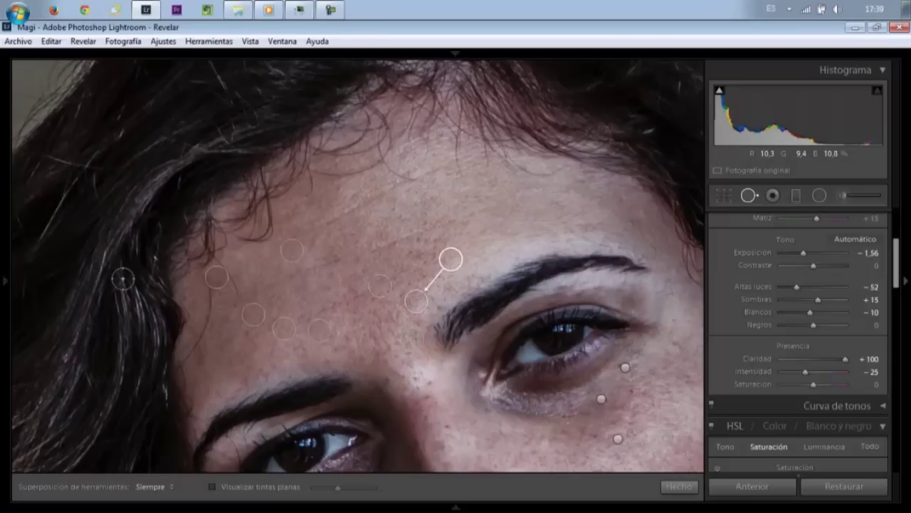
Step: Bring the lower face into view and heal two lower-cheek blemishes
left_click_drag(112, 124, 108, 144)
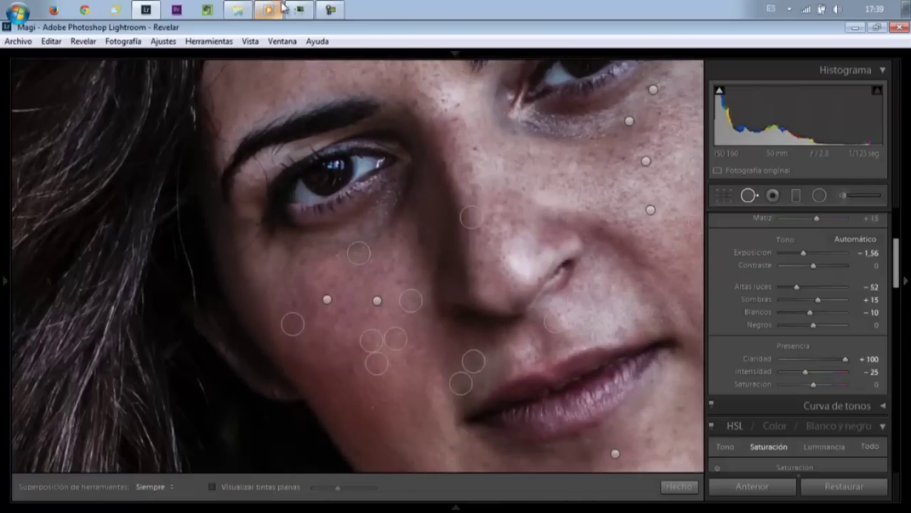
left_click(299, 9)
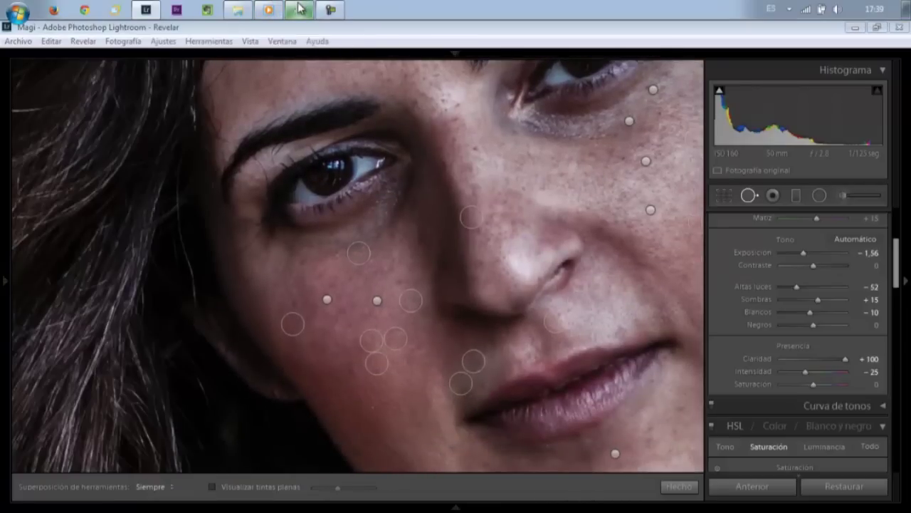
left_click(299, 8)
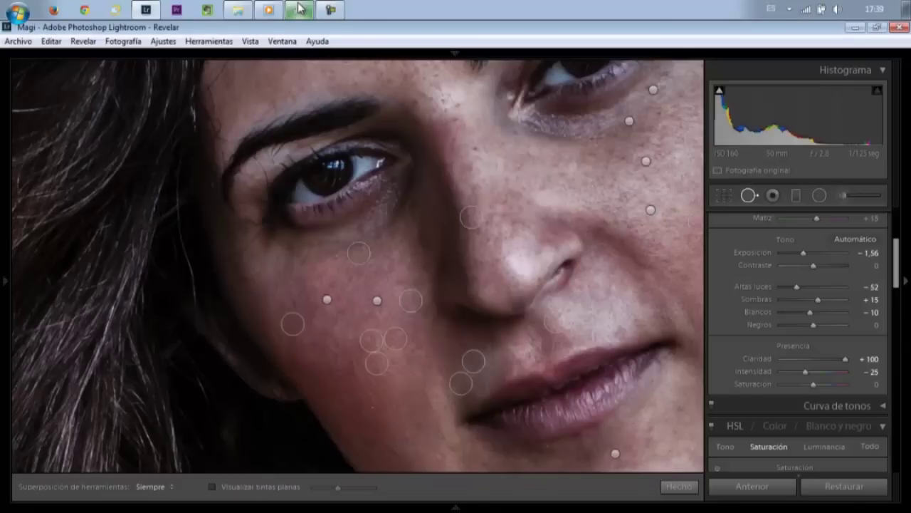
left_click(297, 361)
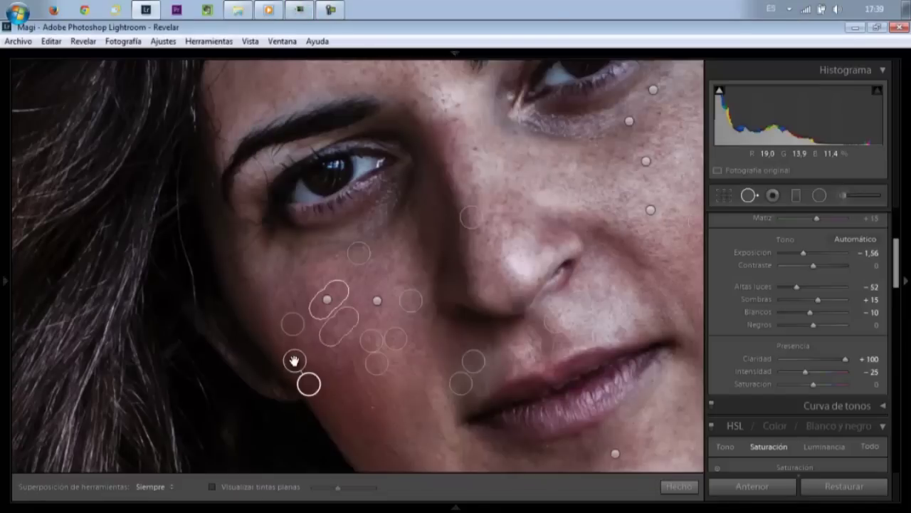
left_click(422, 234)
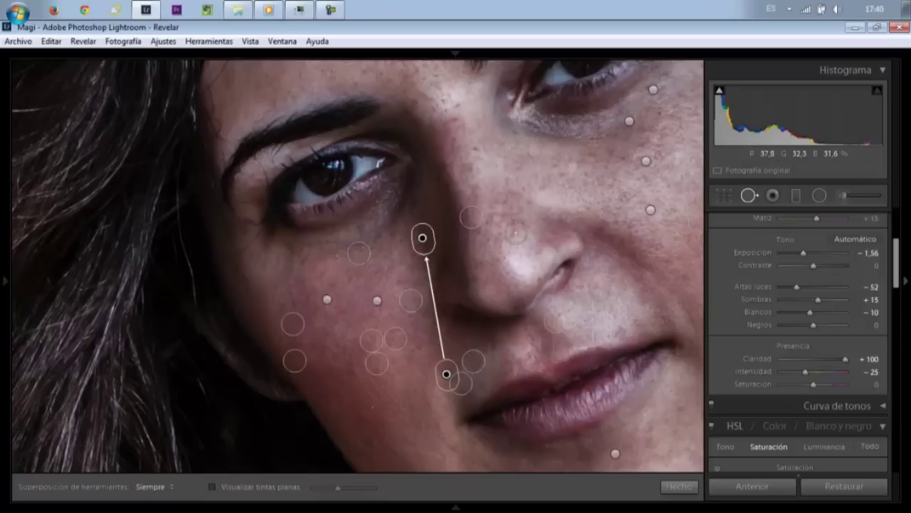
Step: Heal the marks beside and along the nose with a spot and two brush strokes
left_click(467, 166)
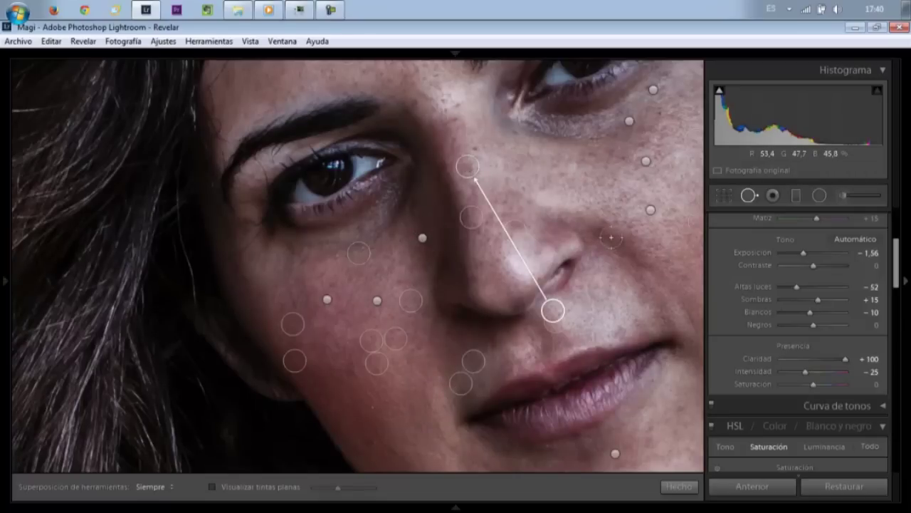
left_click_drag(592, 223, 636, 238)
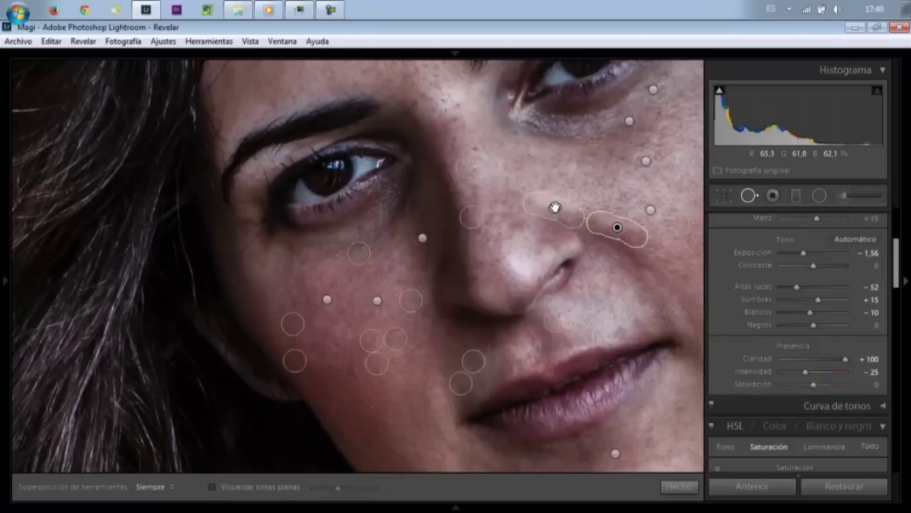
left_click_drag(565, 198, 583, 201)
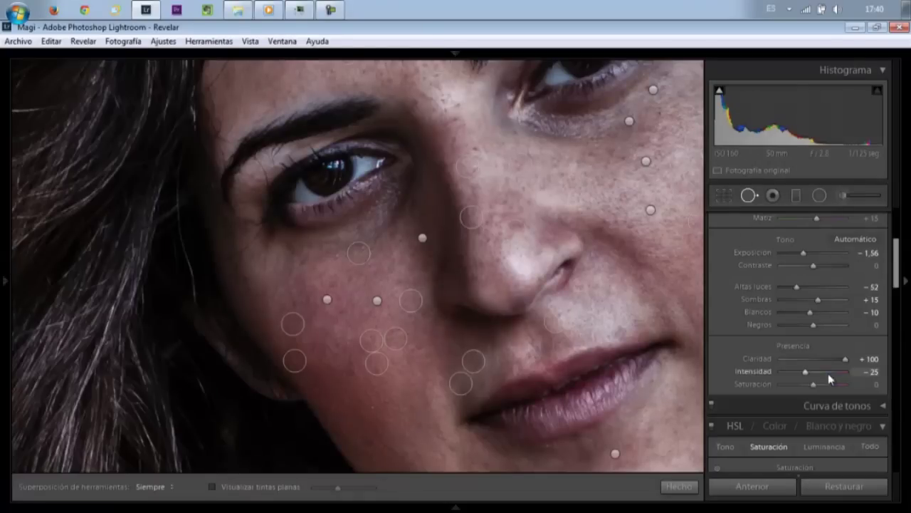
Step: Close spot removal and reset Clarity back to 0
left_click(678, 486)
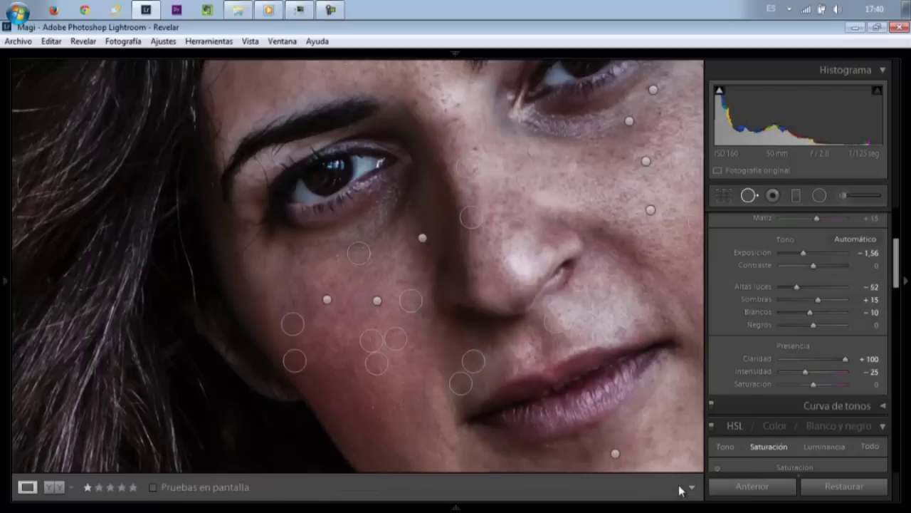
scroll(853, 353, "down", 3)
double_click(845, 272)
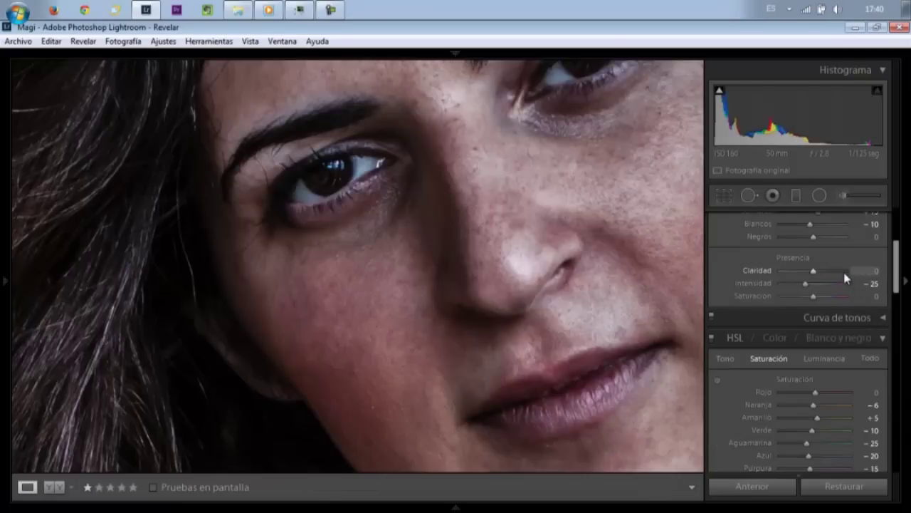
scroll(896, 256, "up", 2)
left_click_drag(896, 252, 896, 242)
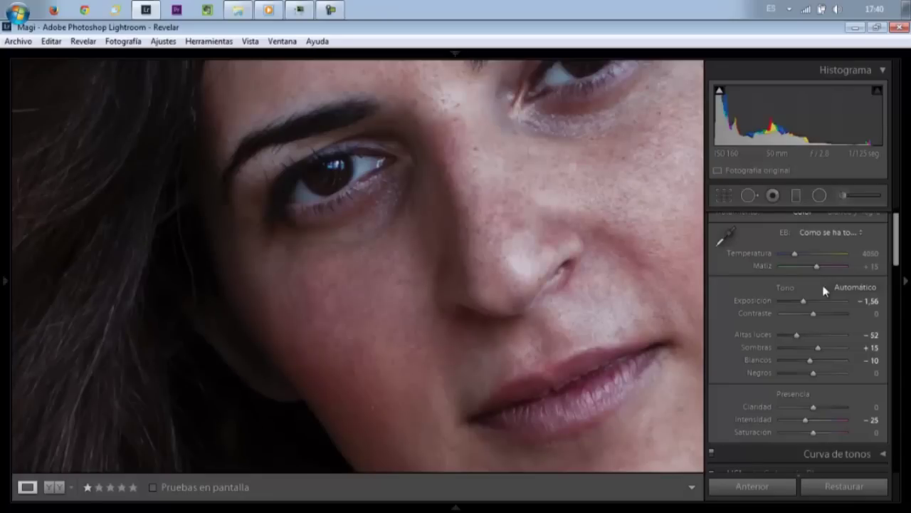
Step: Reset Exposure to 0.00, lower Highlights to −100, and show the Navigator side panel
double_click(804, 301)
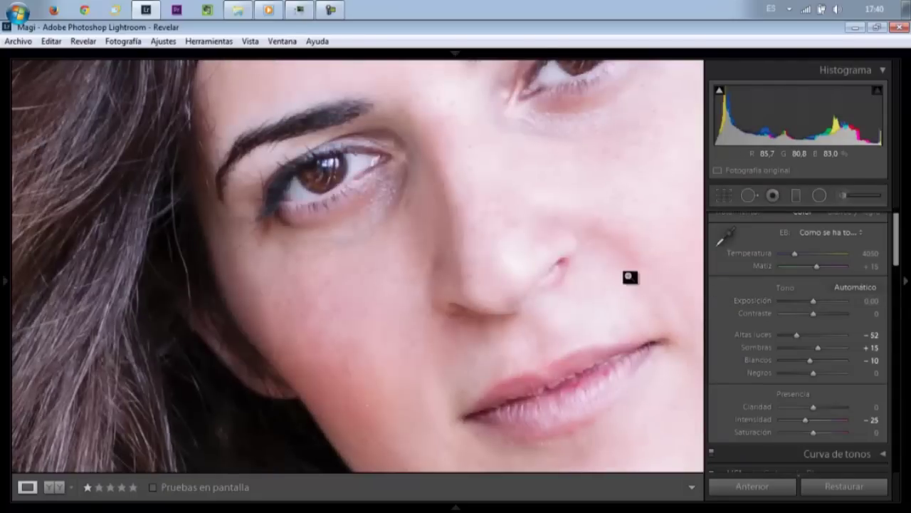
left_click(627, 276)
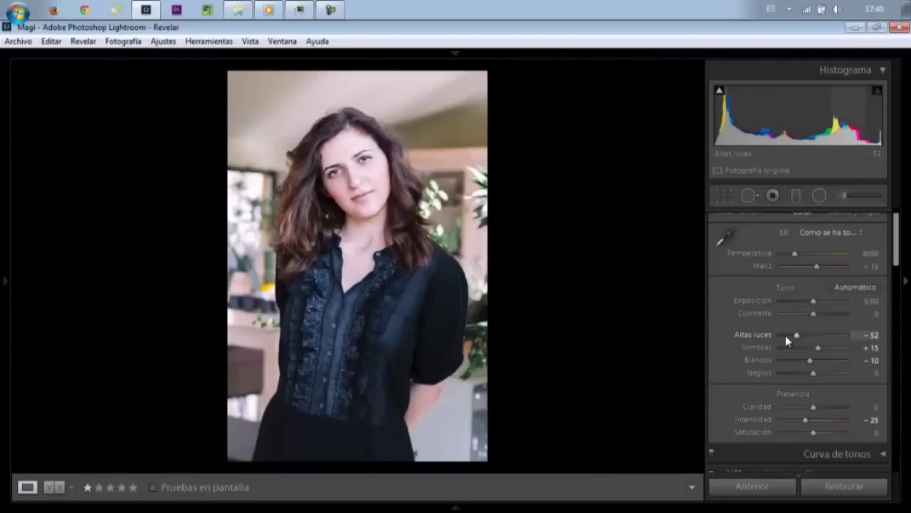
left_click_drag(785, 335, 766, 339)
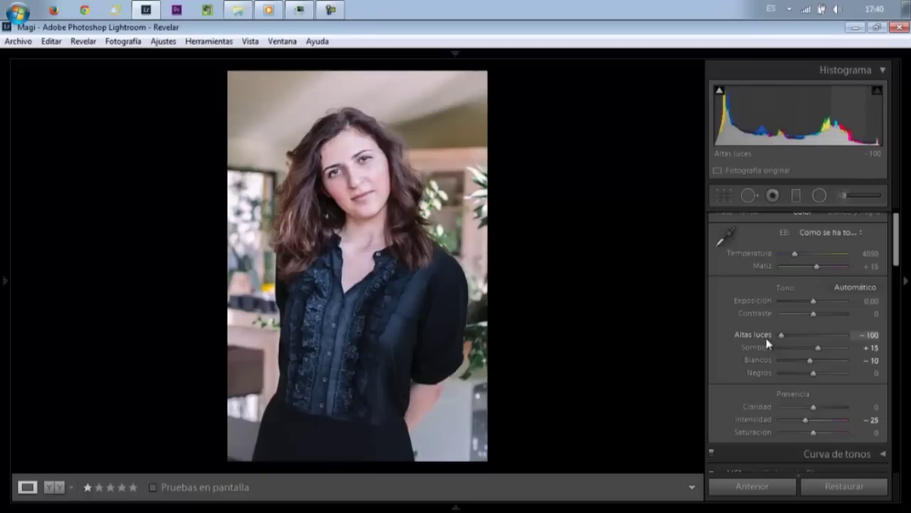
key("F7")
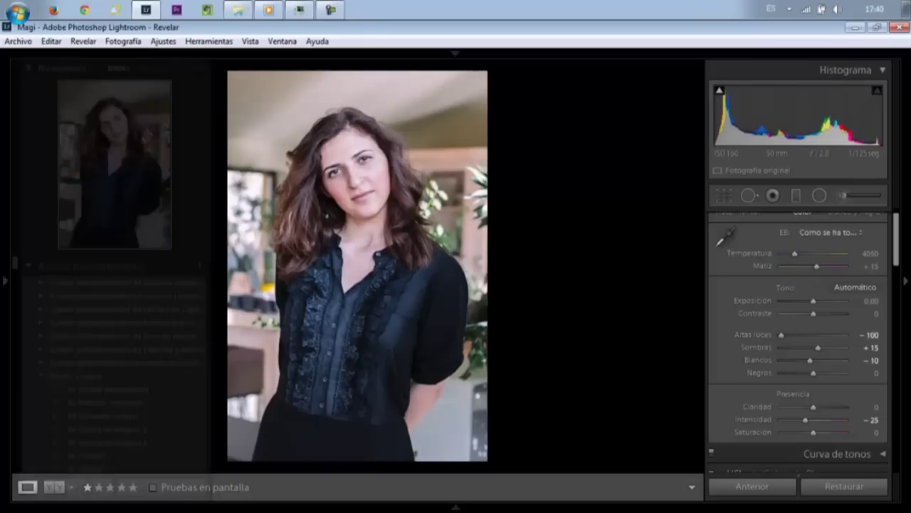
Step: With the side panel hidden, zoom in and pan over eyes, nose and forehead, ending on lips and chin
left_click(155, 70)
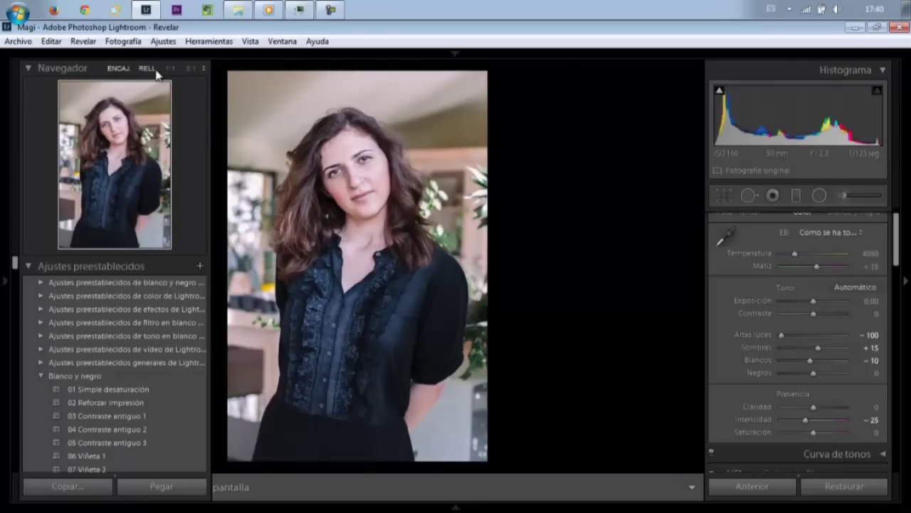
key("F7")
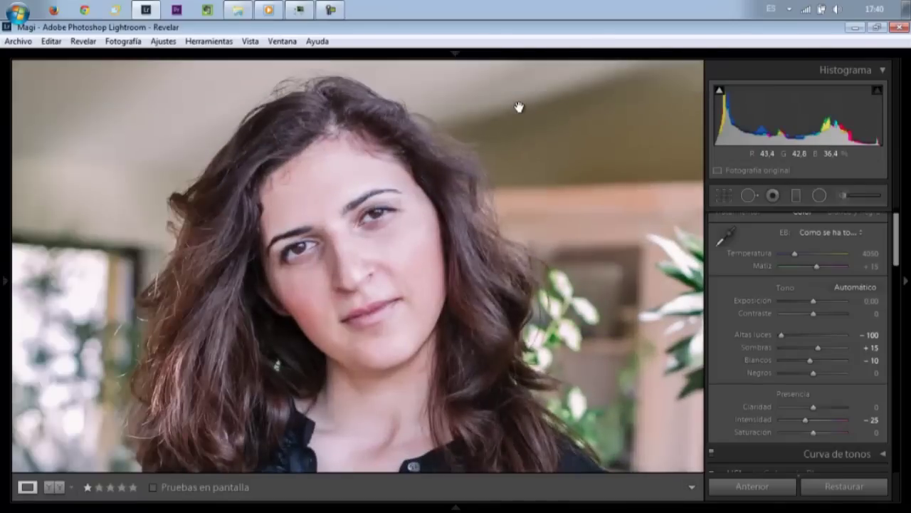
left_click(421, 362)
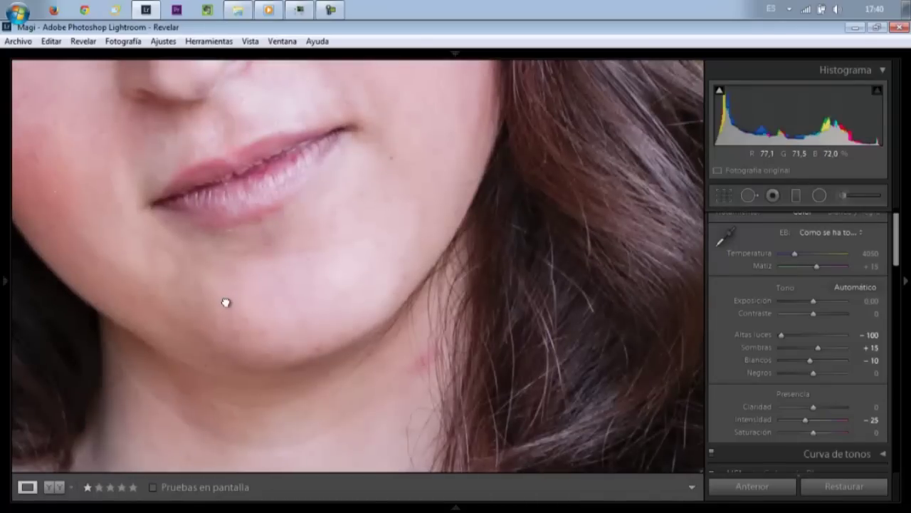
left_click_drag(226, 302, 342, 338)
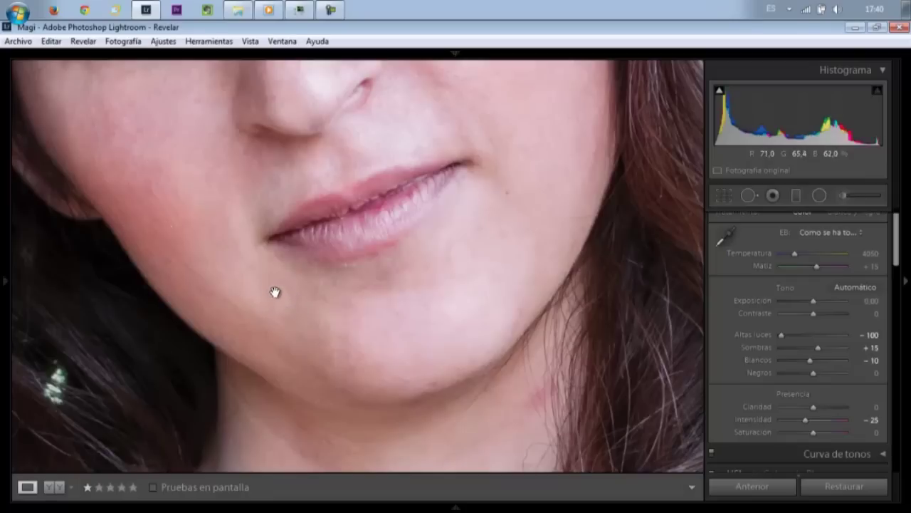
left_click_drag(276, 295, 292, 336)
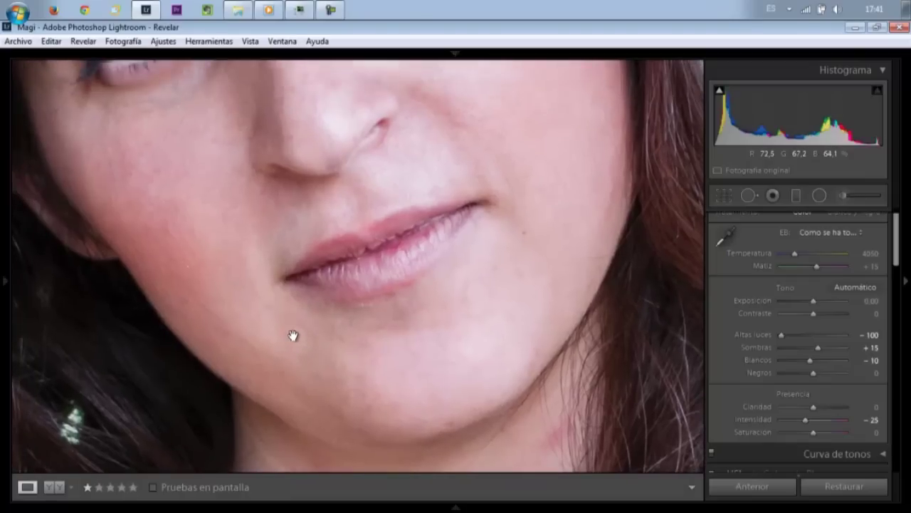
left_click_drag(264, 235, 262, 311)
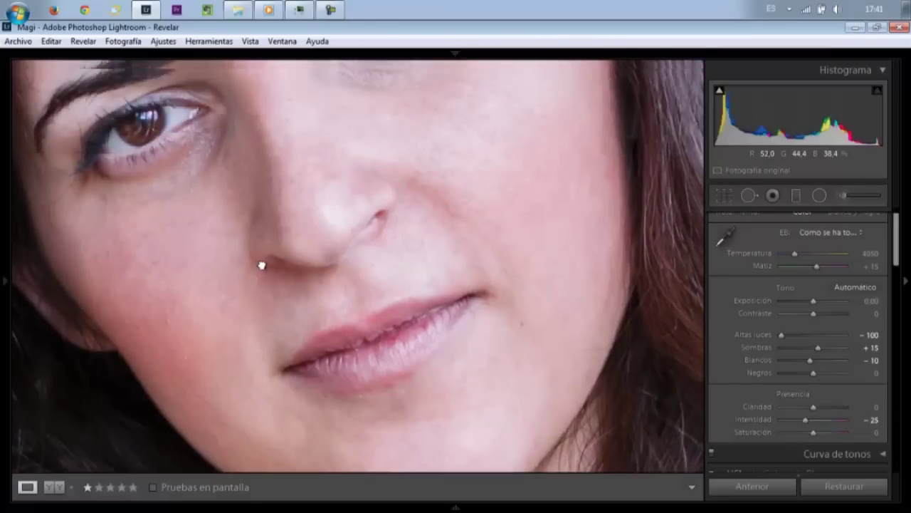
left_click_drag(261, 264, 271, 352)
left_click_drag(291, 227, 306, 325)
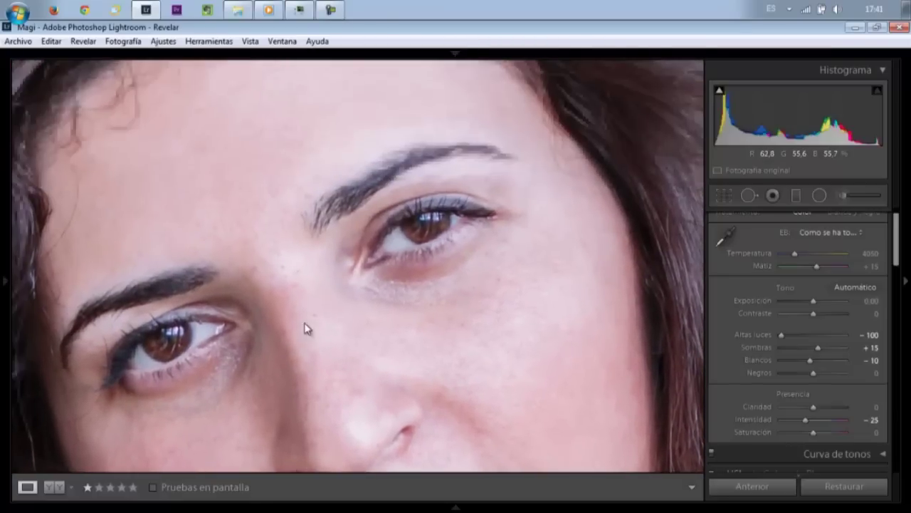
left_click_drag(285, 185, 297, 283)
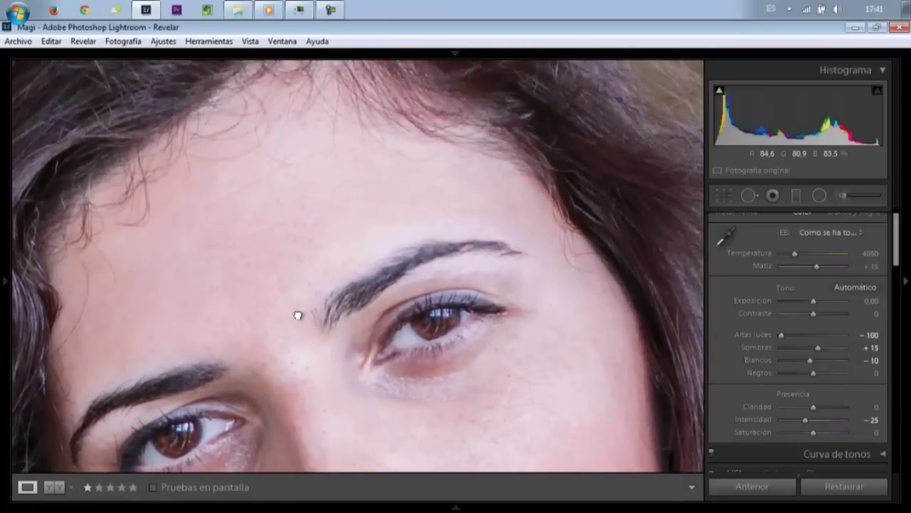
left_click_drag(299, 315, 272, 133)
left_click_drag(295, 248, 272, 62)
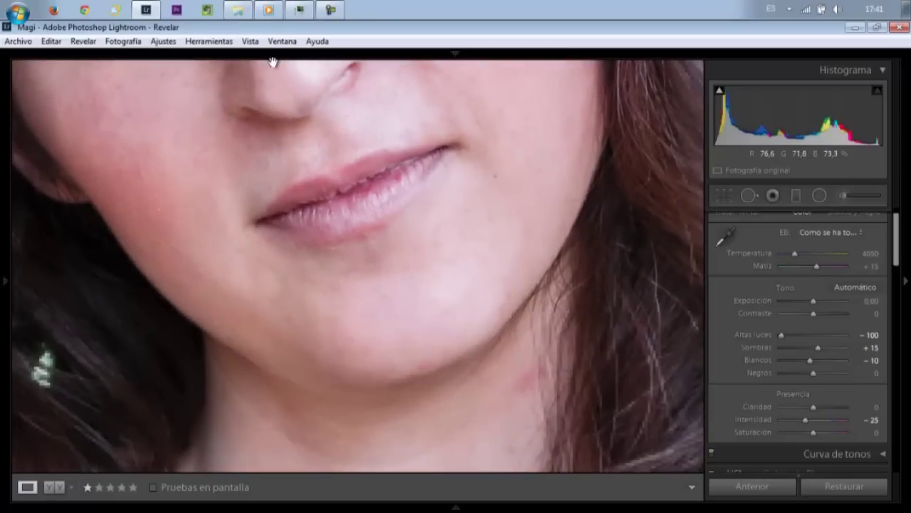
Step: Move the sample area of the left-cheek heal spot
left_click(749, 195)
left_click(267, 282)
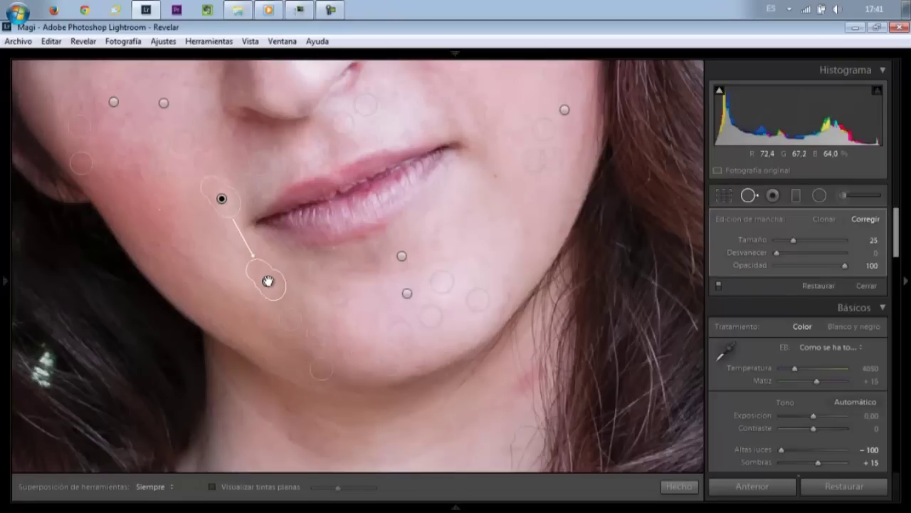
mouse_move(222, 198)
left_mouse_down()
mouse_move(223, 265)
mouse_move(242, 284)
mouse_move(231, 276)
left_mouse_up()
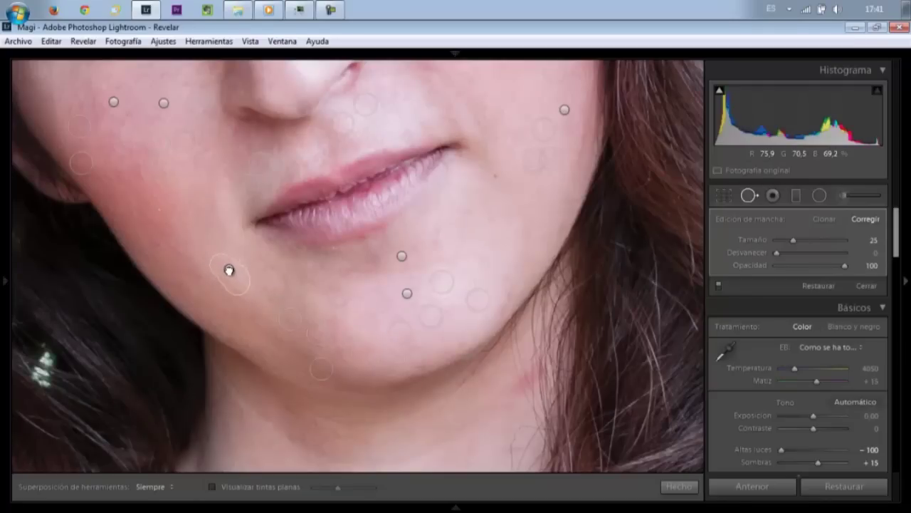
left_click_drag(224, 268, 224, 265)
left_click(679, 487)
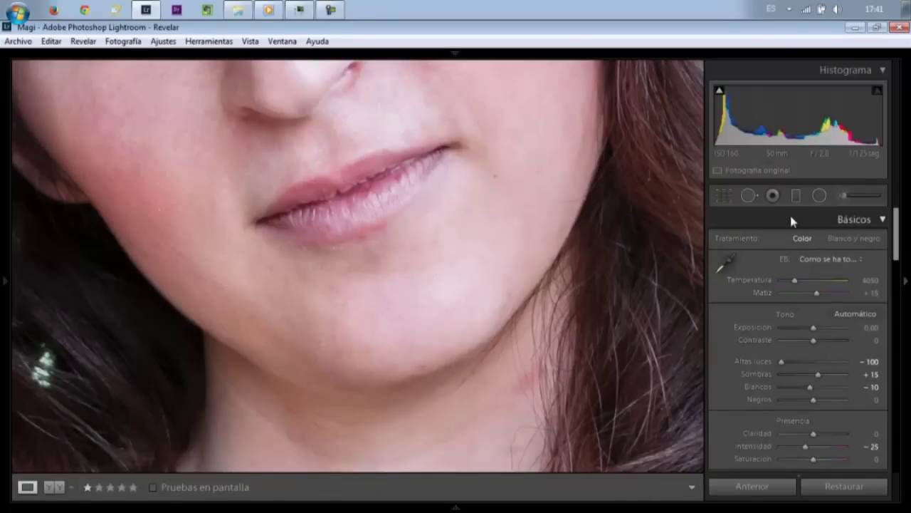
Step: Replace the left-cheek heal spot with a new heal stroke over the cheek mark
left_click(749, 203)
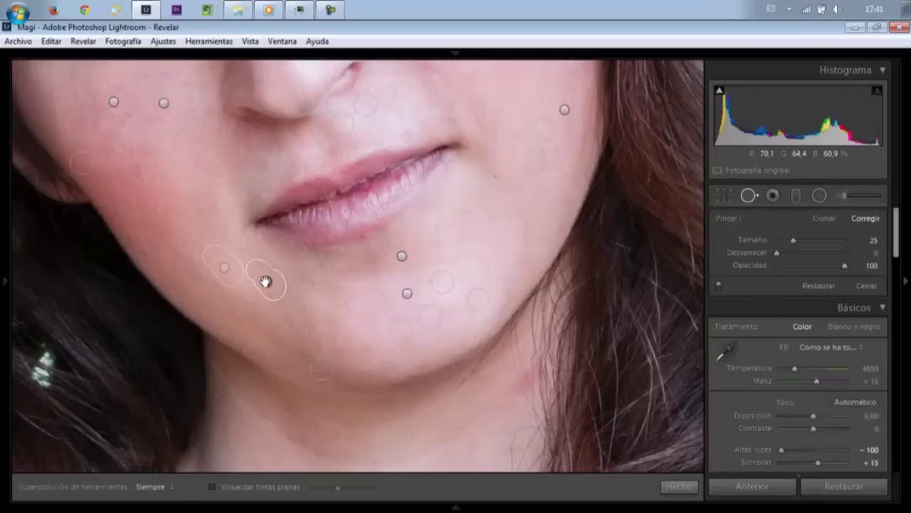
left_click(265, 281)
left_click_drag(267, 280, 268, 279)
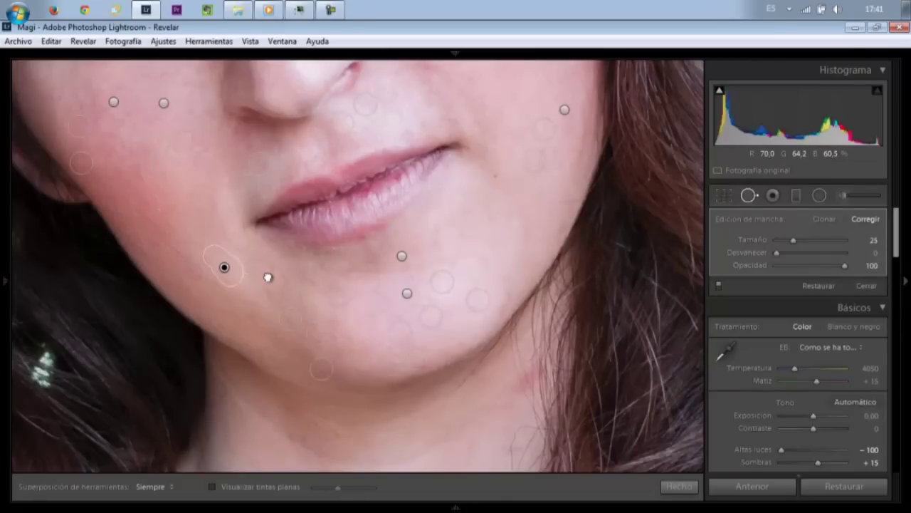
key("Delete")
left_click_drag(288, 283, 271, 293)
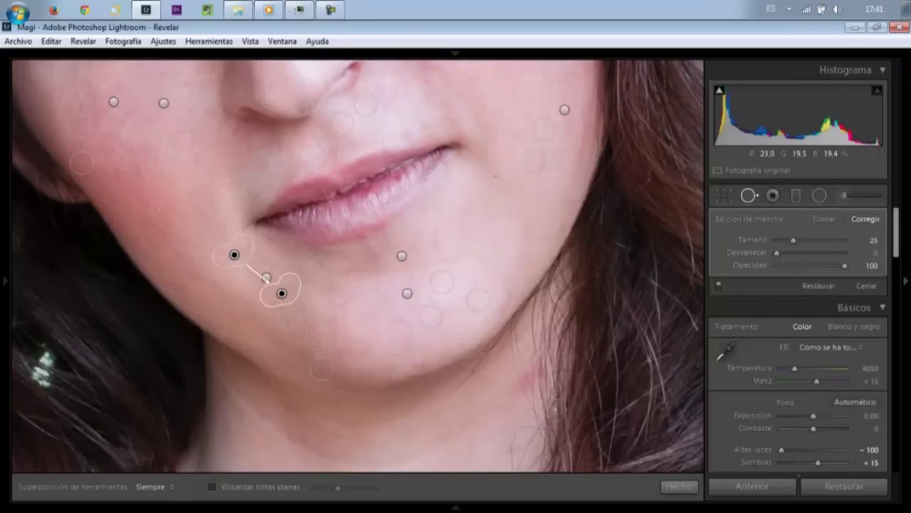
Step: Heal the red blemish below the jaw and the chin, sampling from clean nearby skin
left_click_drag(521, 385, 519, 374)
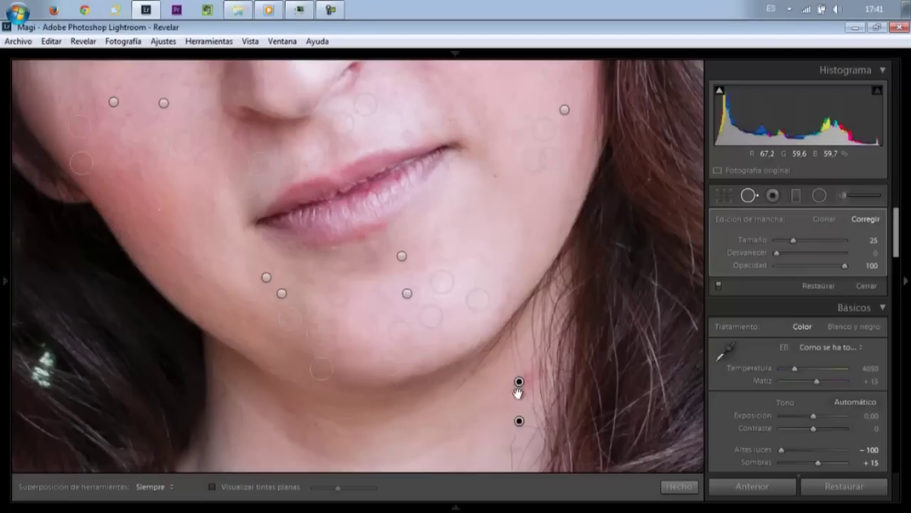
left_click_drag(519, 422, 502, 413)
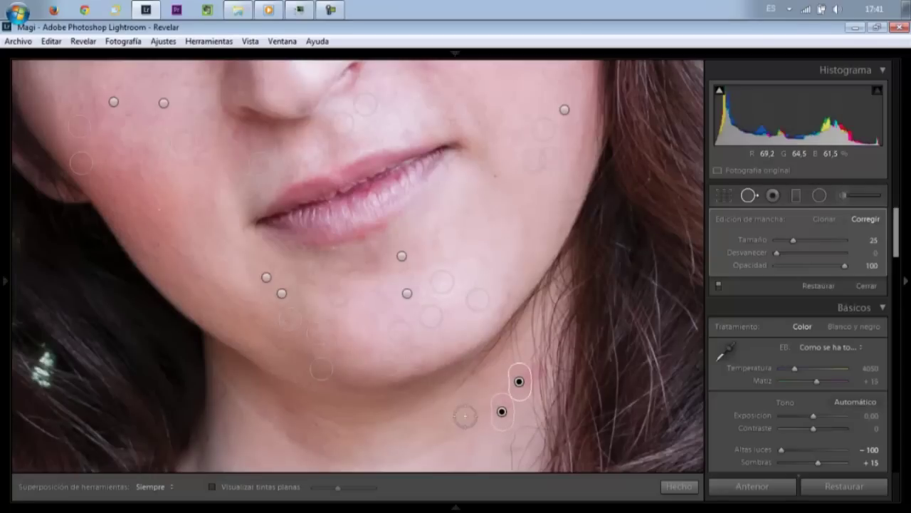
left_click_drag(433, 427, 463, 386)
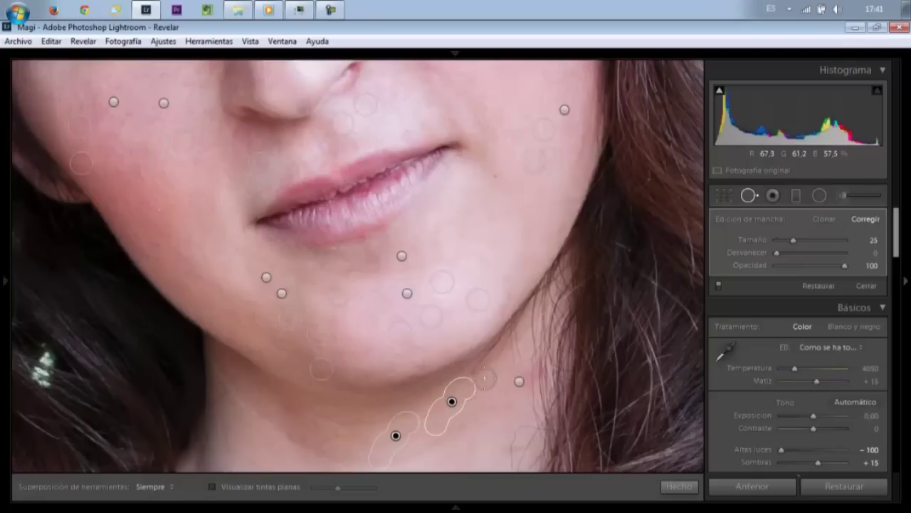
left_click(520, 377)
key("ctrl+z")
key("ctrl+z")
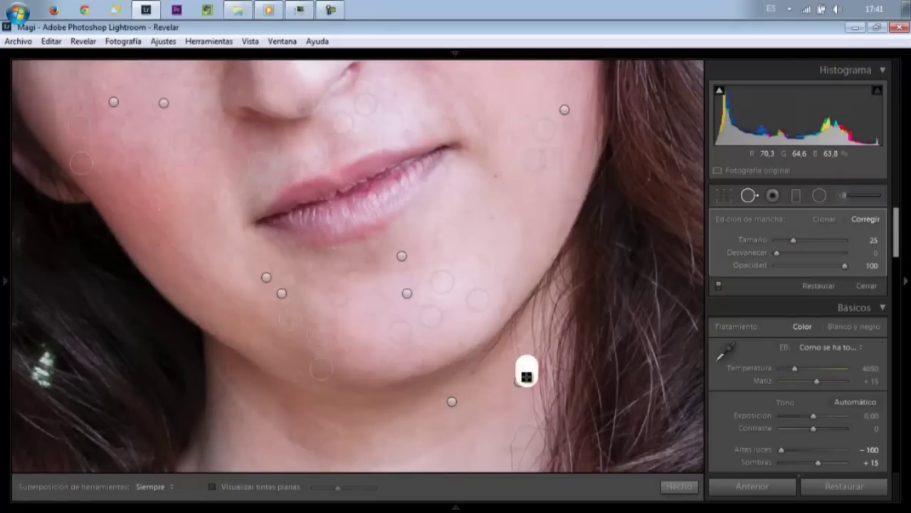
left_click_drag(526, 382, 525, 383)
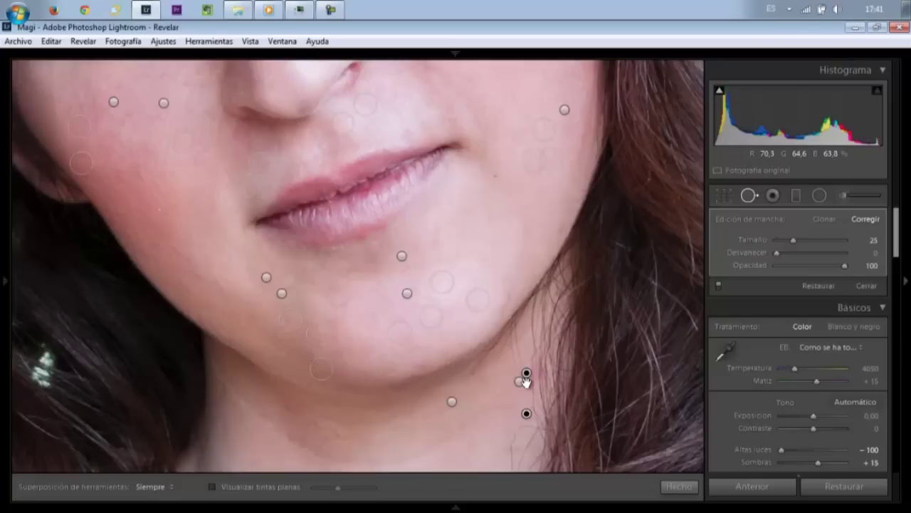
left_click_drag(527, 414, 509, 415)
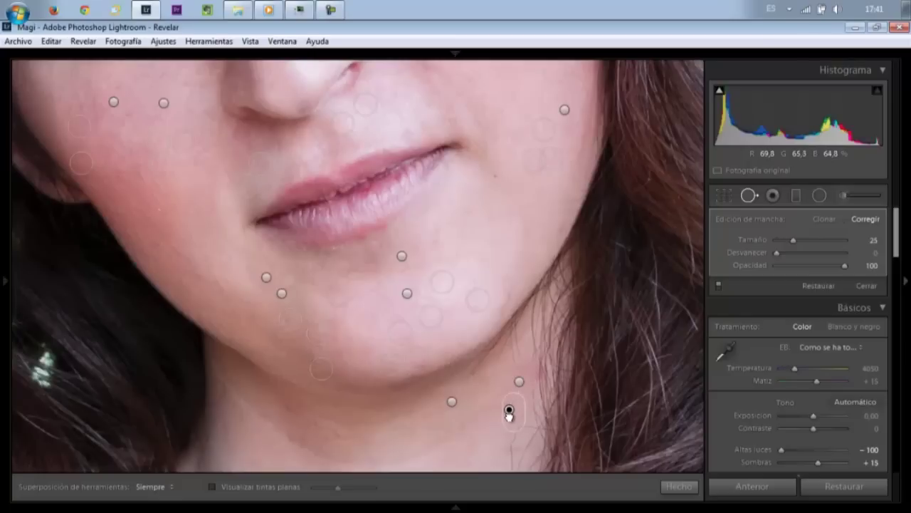
left_click(515, 351)
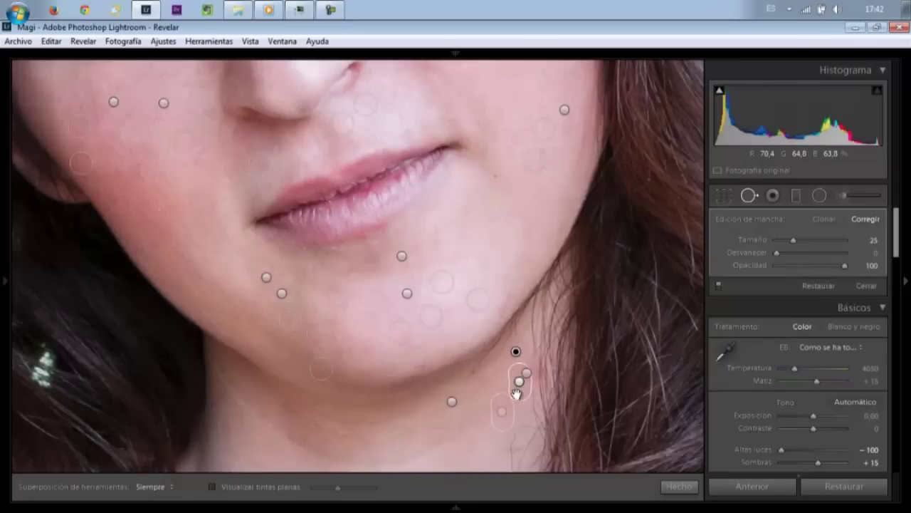
Step: Apply the heal spots and compare before/after side by side, zoomed on nose and lips
left_click(669, 486)
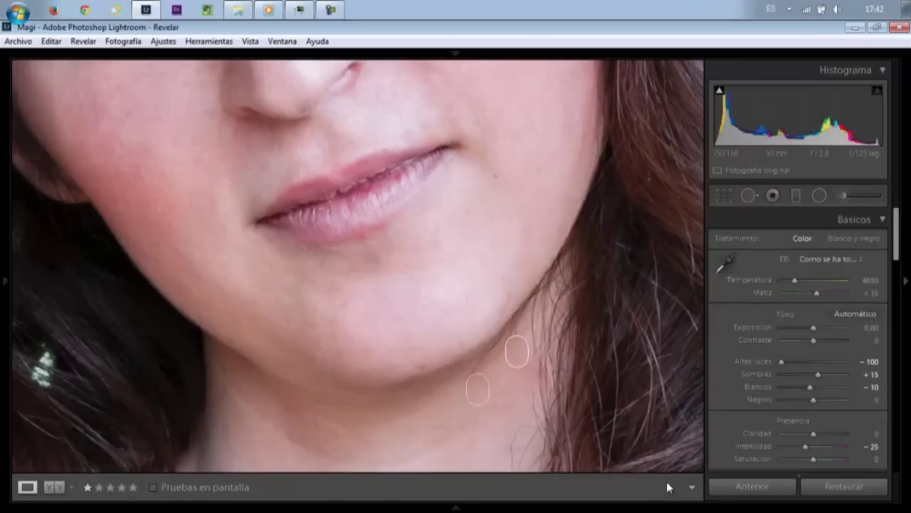
left_click(548, 354)
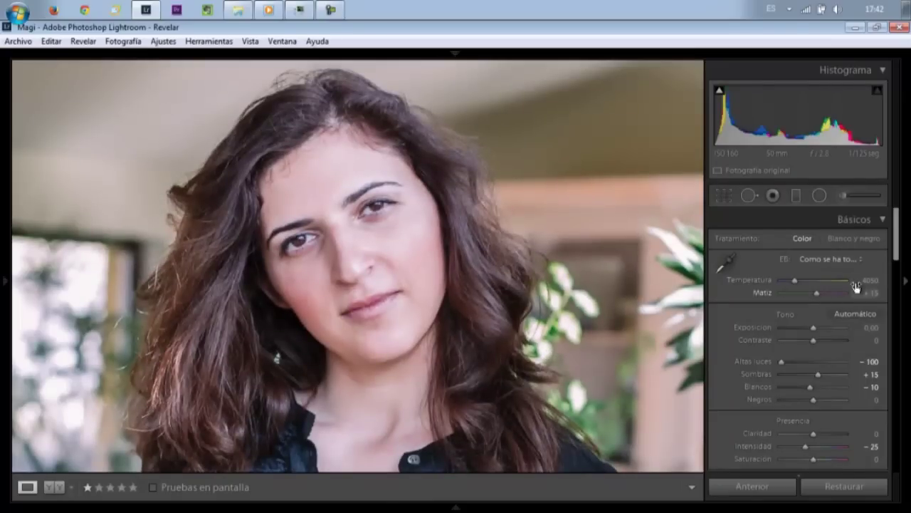
left_click(620, 336)
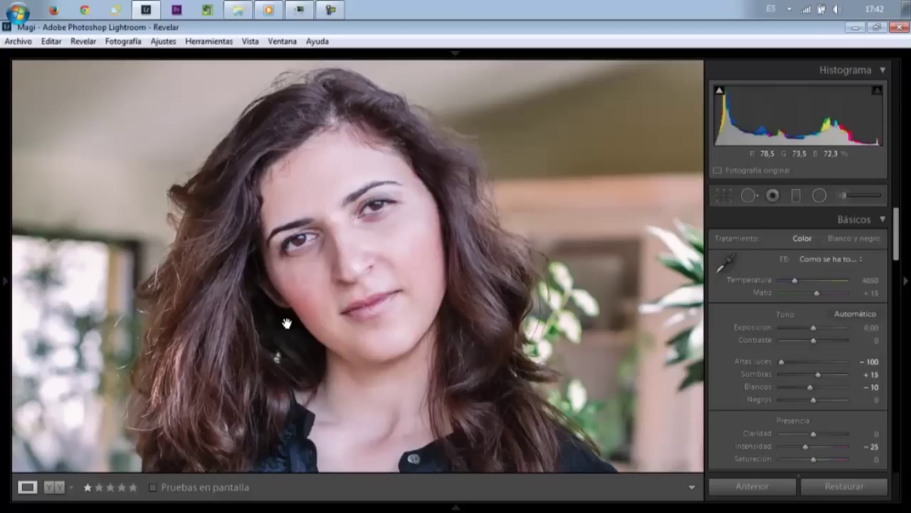
left_click(55, 487)
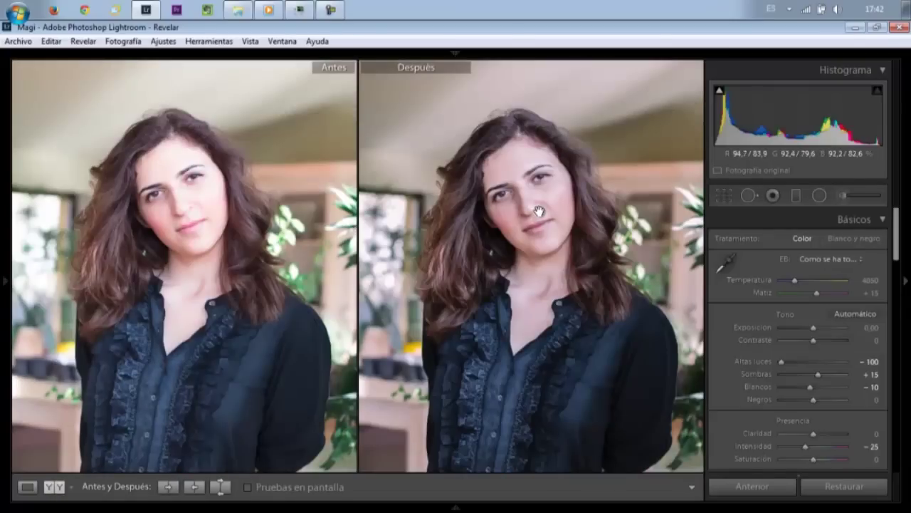
left_click(539, 211)
left_click_drag(539, 211, 510, 126)
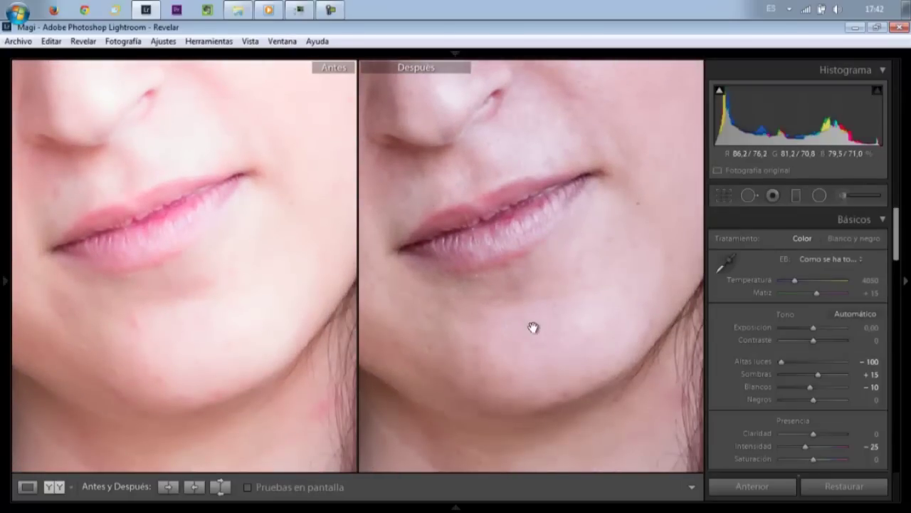
left_click_drag(506, 185, 561, 320)
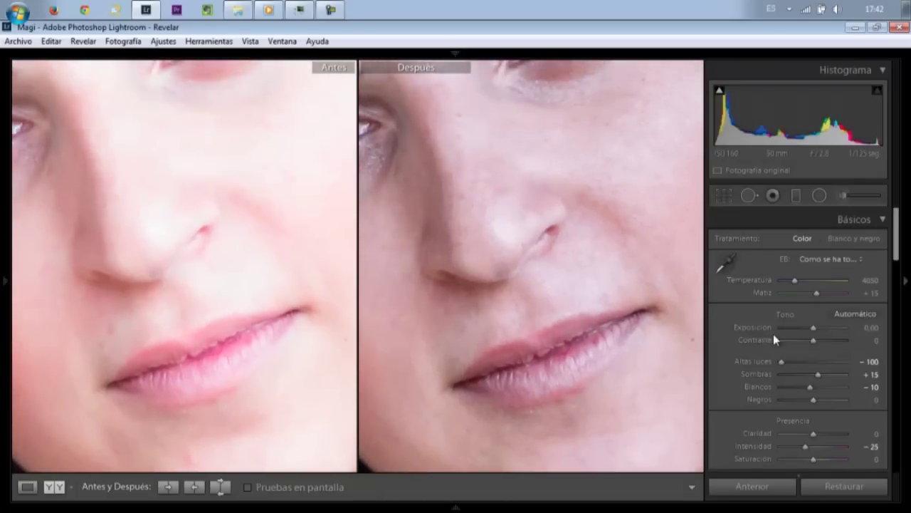
Step: Ease Highlights to −69, warm Temperature to 4646, and return to single Loupe view
left_click(791, 361)
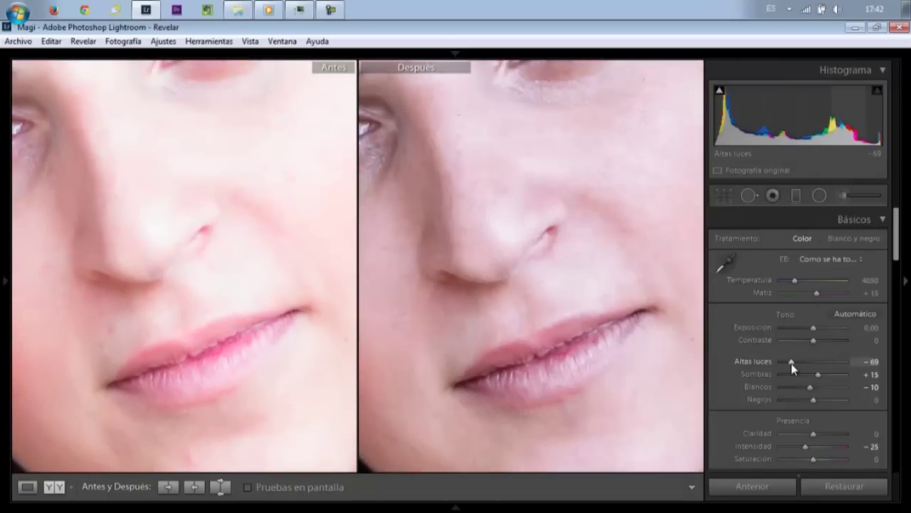
left_click_drag(513, 179, 565, 368)
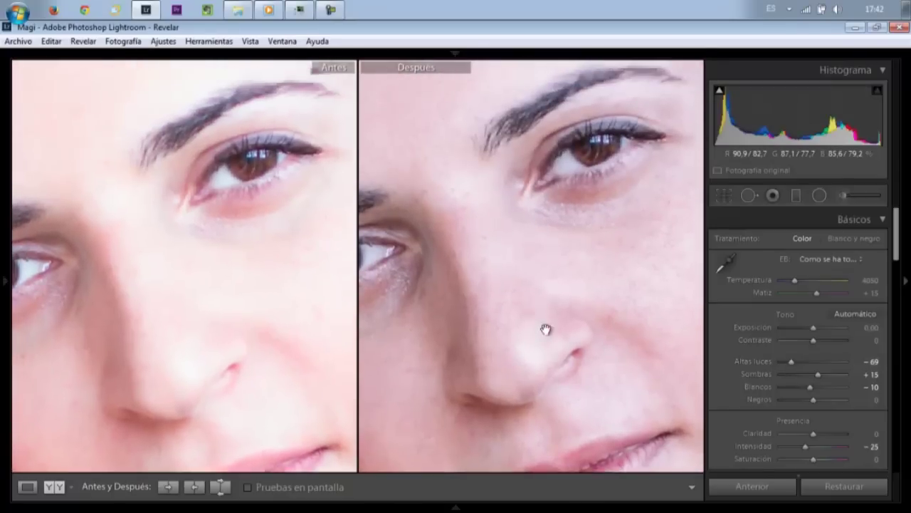
left_click_drag(494, 244, 517, 311)
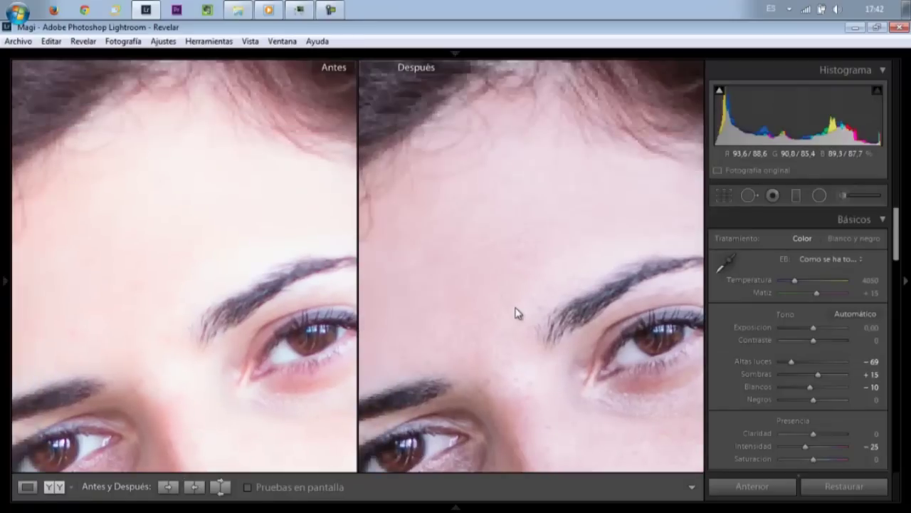
left_click(515, 307)
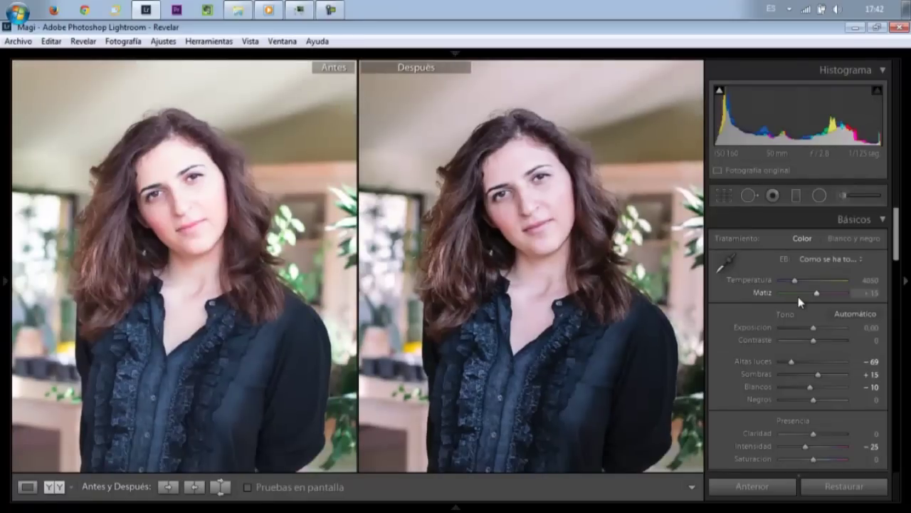
left_click_drag(794, 282, 796, 283)
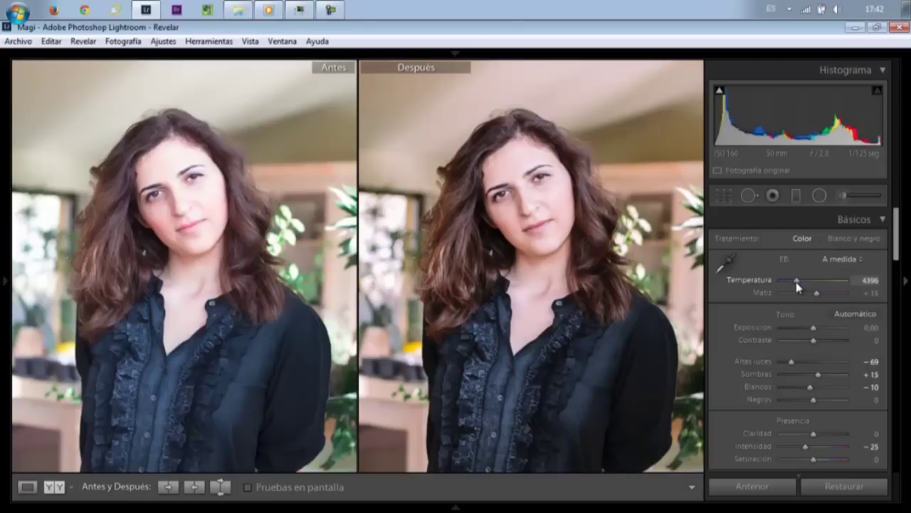
key("Up")
left_click(27, 487)
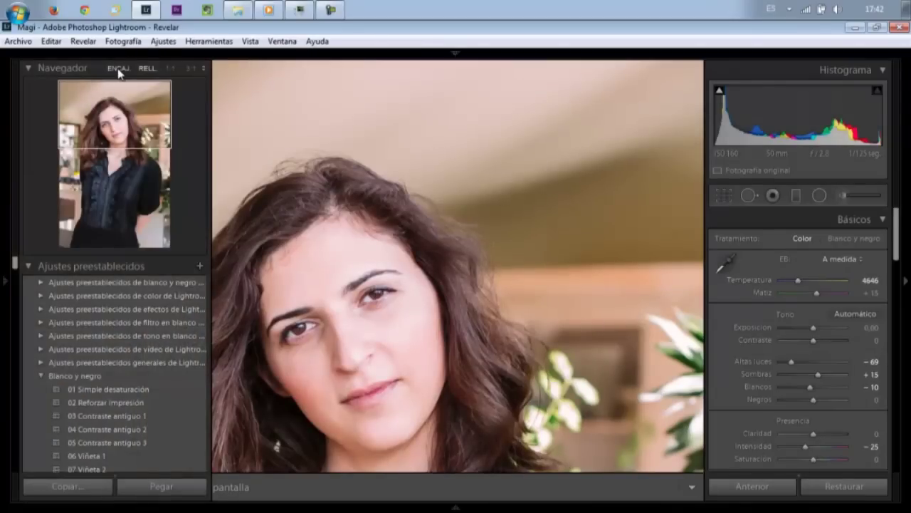
Step: Crop tighter by pulling the right edge in and shifting the photo down, keeping original aspect
left_click(118, 67)
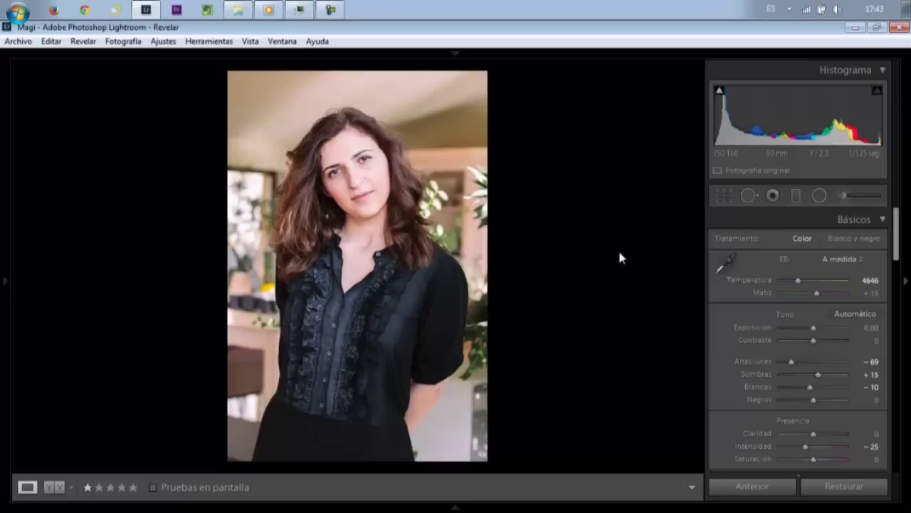
left_click(723, 195)
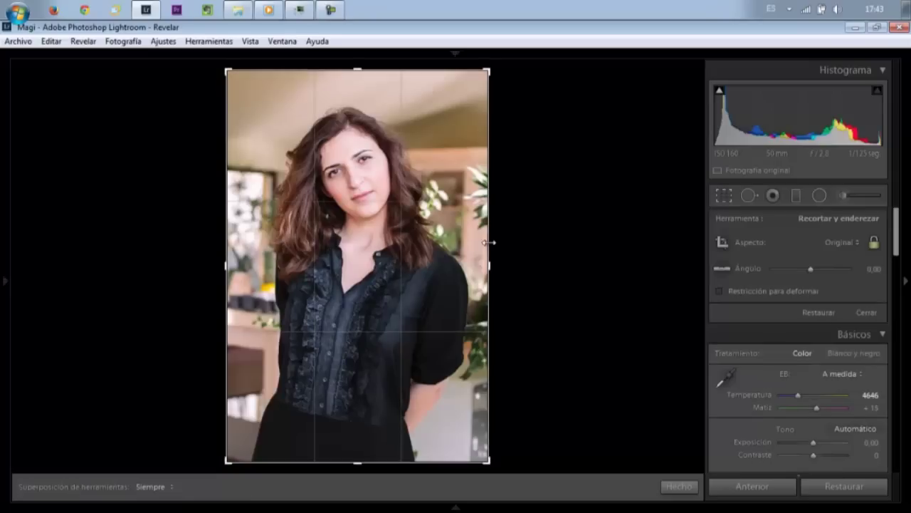
left_click_drag(488, 262, 467, 278)
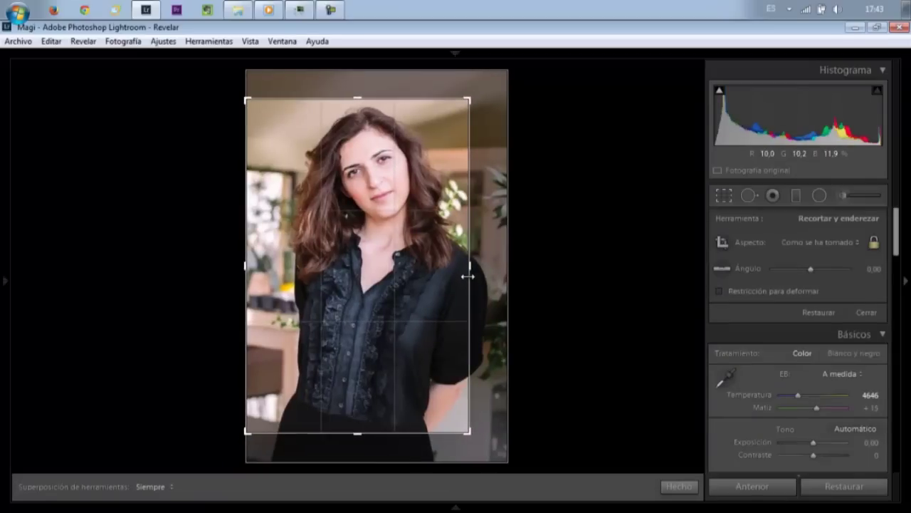
left_click_drag(437, 342, 481, 375)
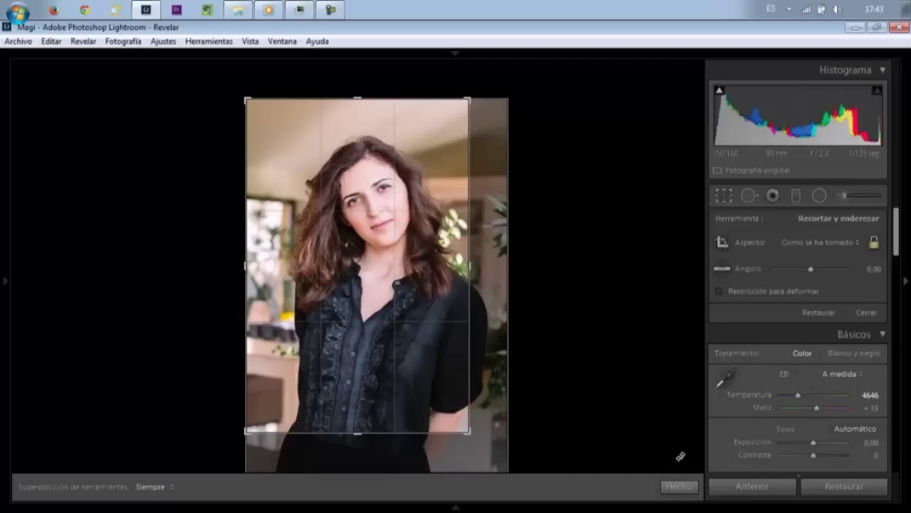
left_click(678, 487)
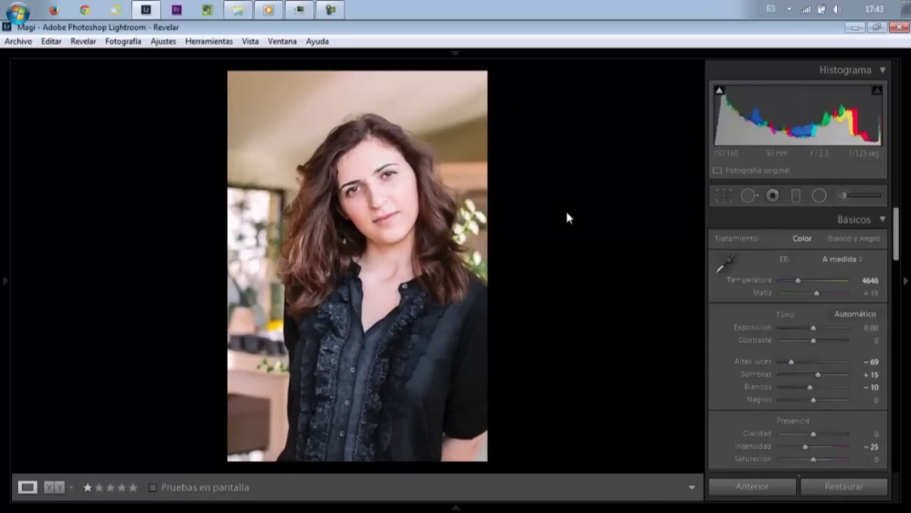
Step: Zoom in on the face, try a cooler 4050 temperature, then undo back to 4646
left_click(362, 176)
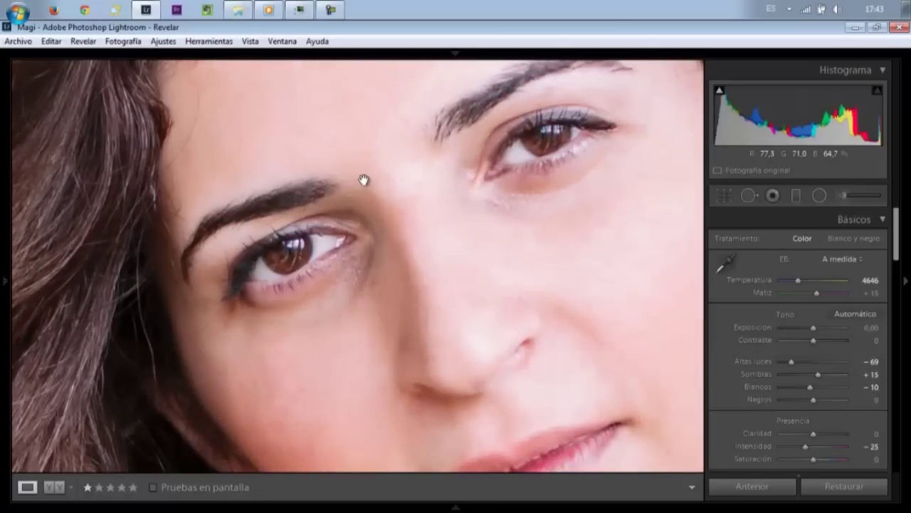
left_click(363, 179)
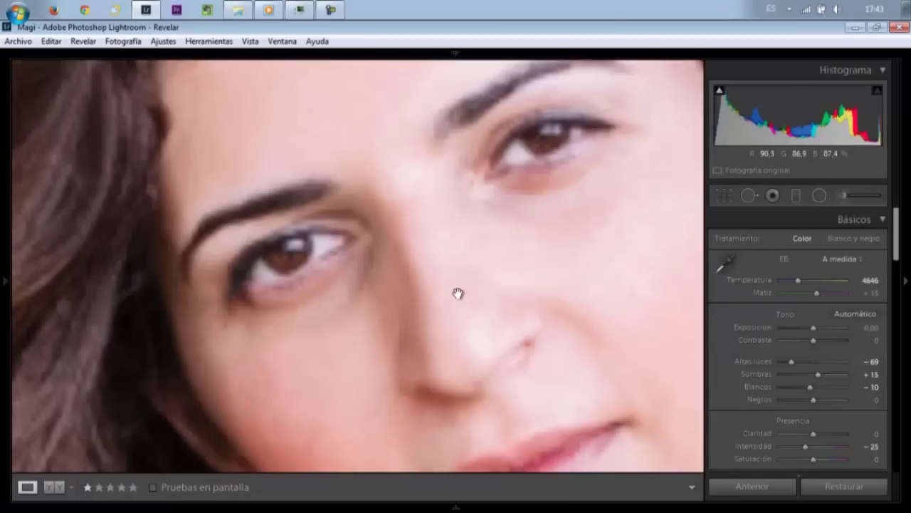
left_click_drag(458, 295, 346, 128)
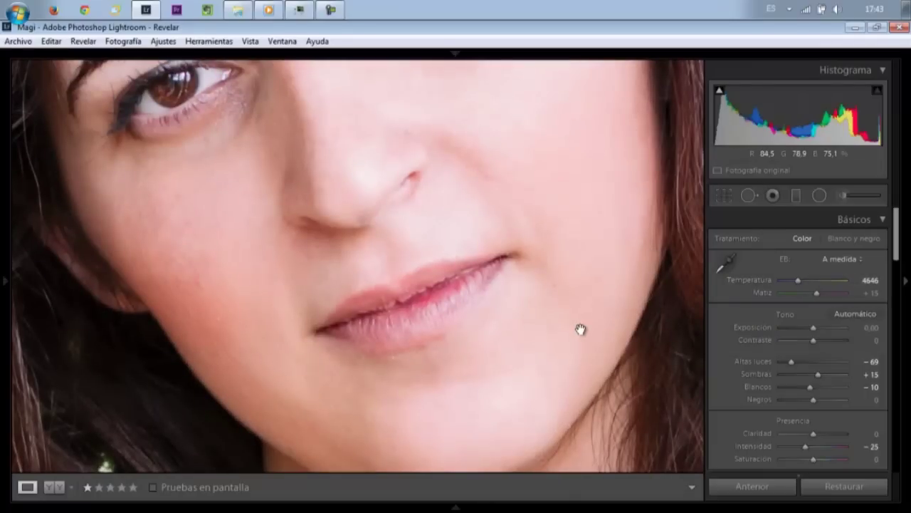
left_click_drag(579, 330, 513, 159)
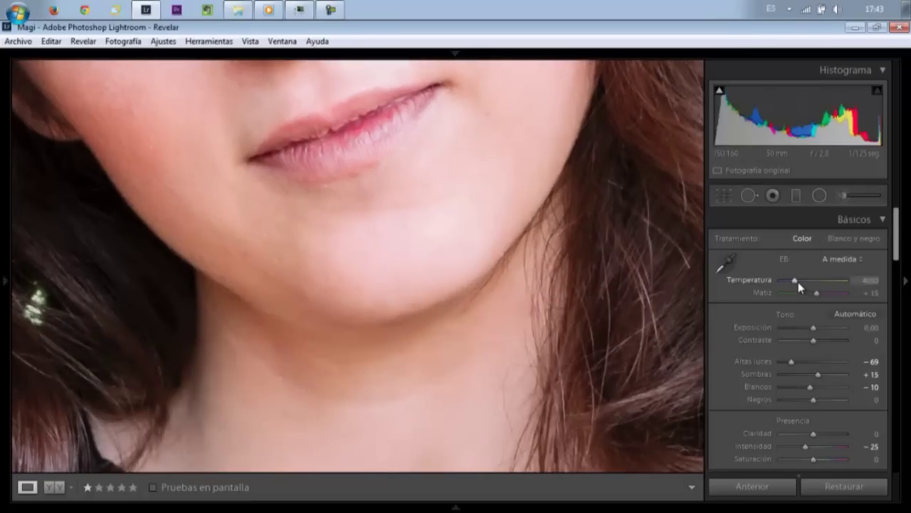
left_click_drag(799, 286, 797, 287)
left_click_drag(474, 161, 500, 369)
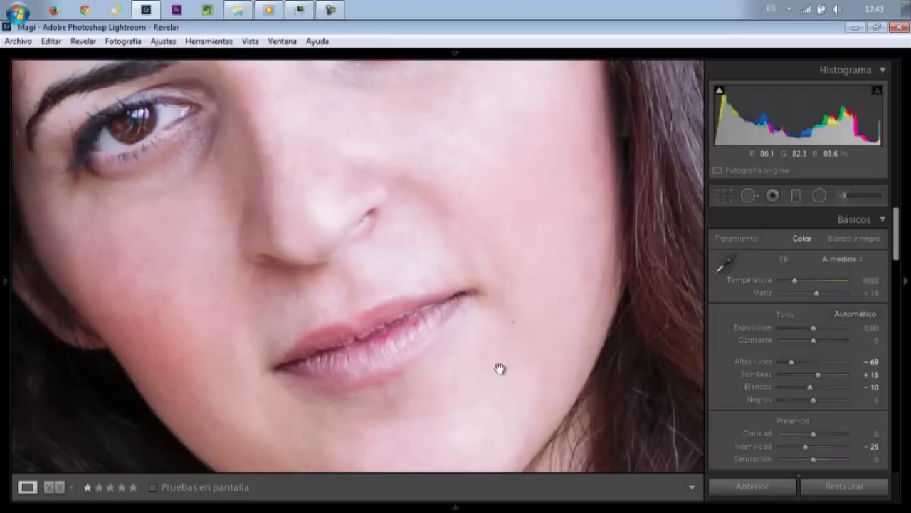
key("ctrl+z")
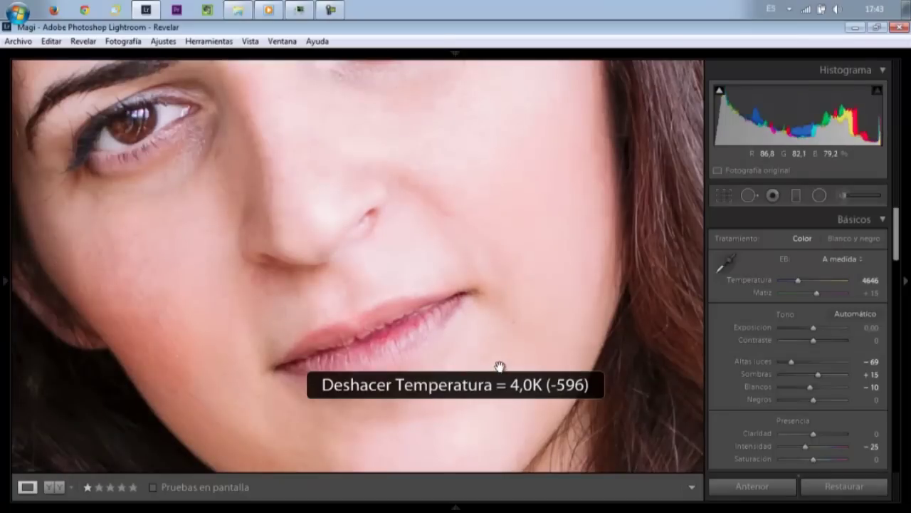
Step: Zoom around the eyebrow, return to the full-photo view, and start a radial filter
left_click(423, 186)
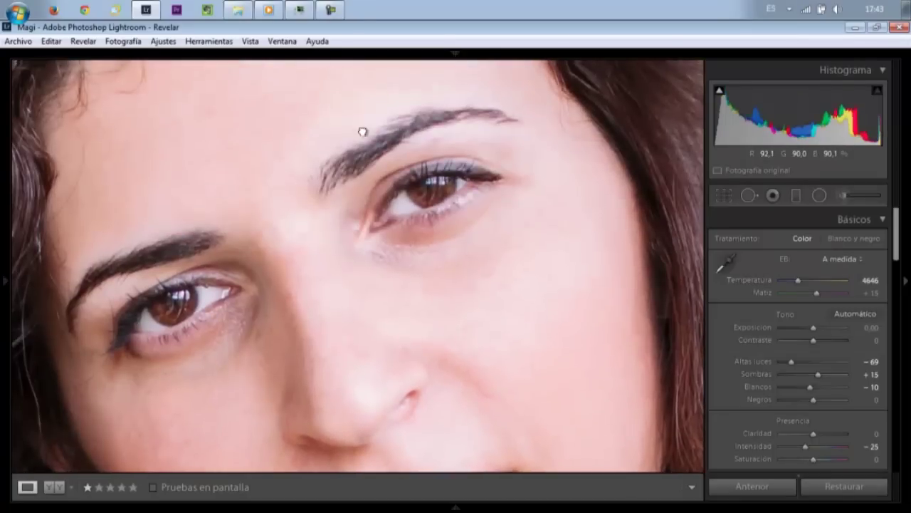
left_click(389, 248)
left_click(389, 244)
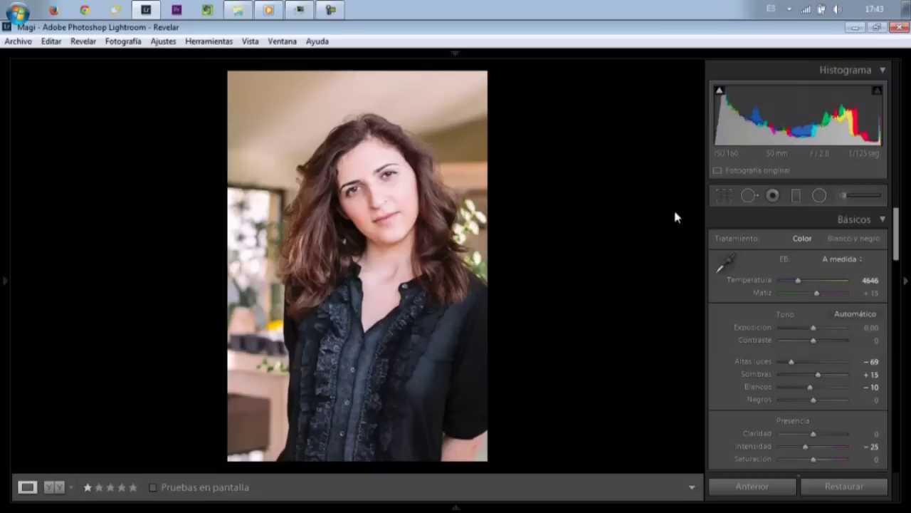
left_click(819, 196)
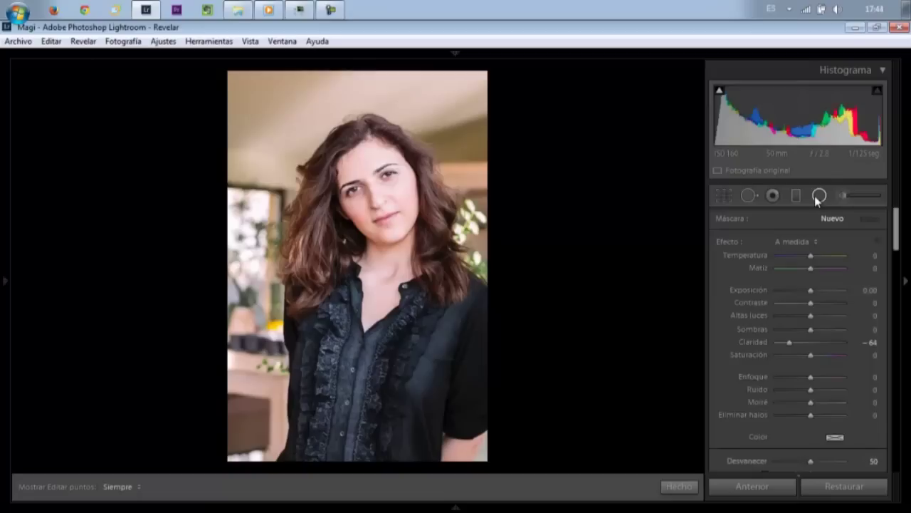
Step: Open Spot Removal to review the healing spots, then close it with Done
left_click(748, 195)
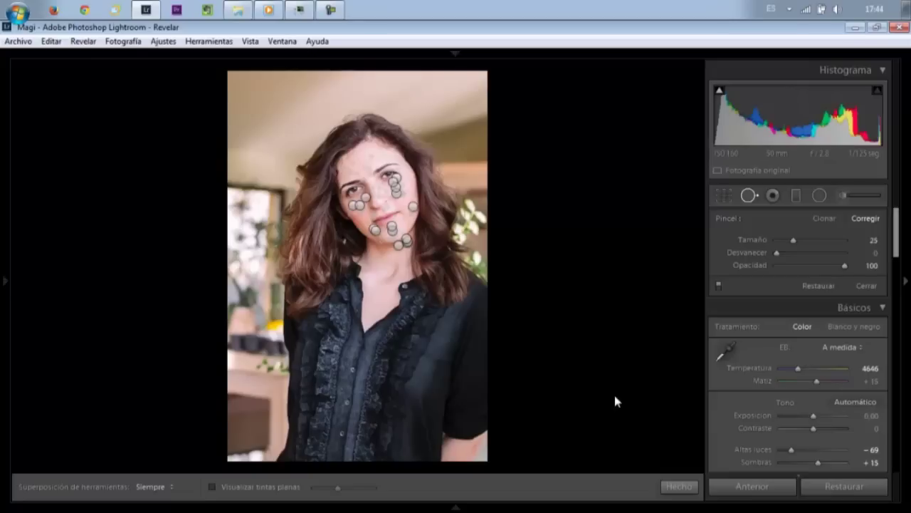
left_click(680, 487)
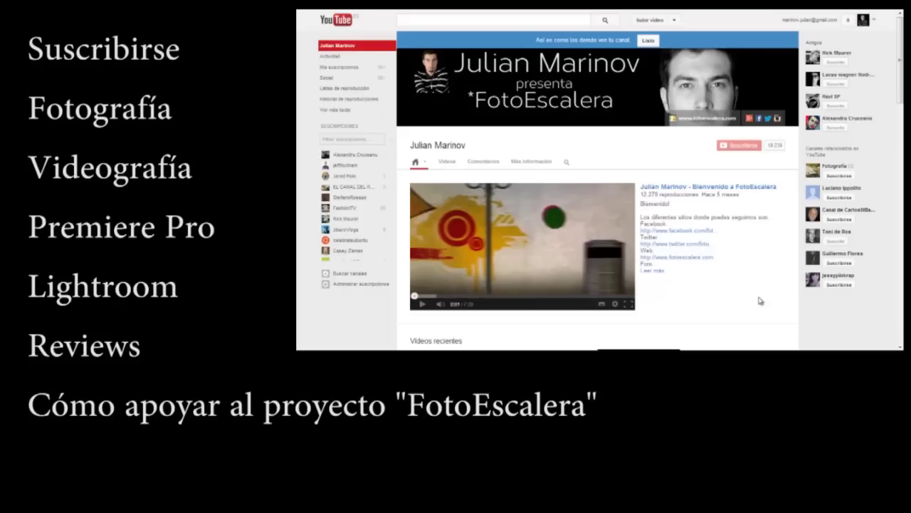
Step: On YouTube's Administrar suscripciones page, tick e-mail alerts for one more channel in the Colecciones list
left_click(372, 285)
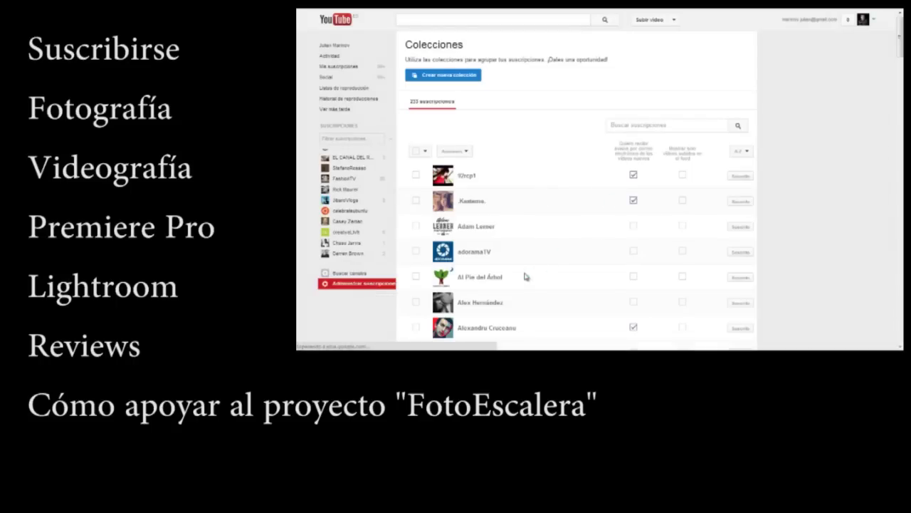
left_click_drag(901, 62, 901, 71)
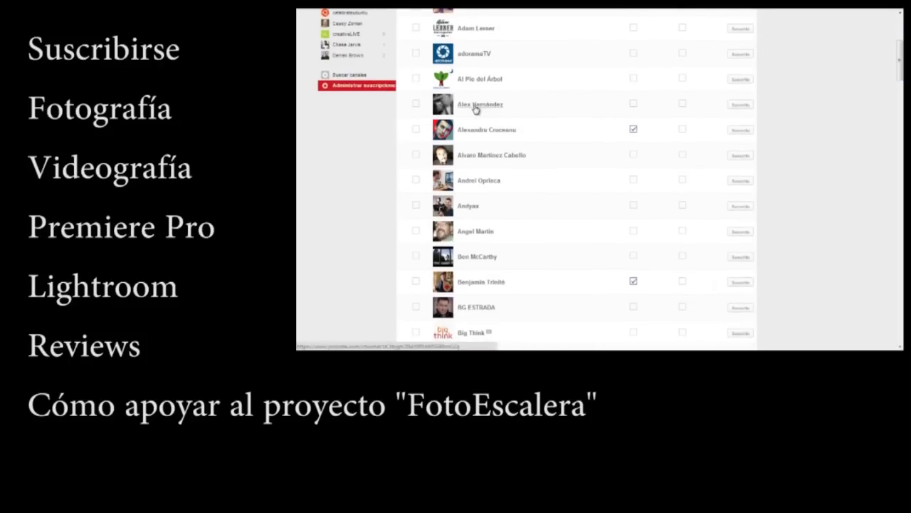
left_click(633, 105)
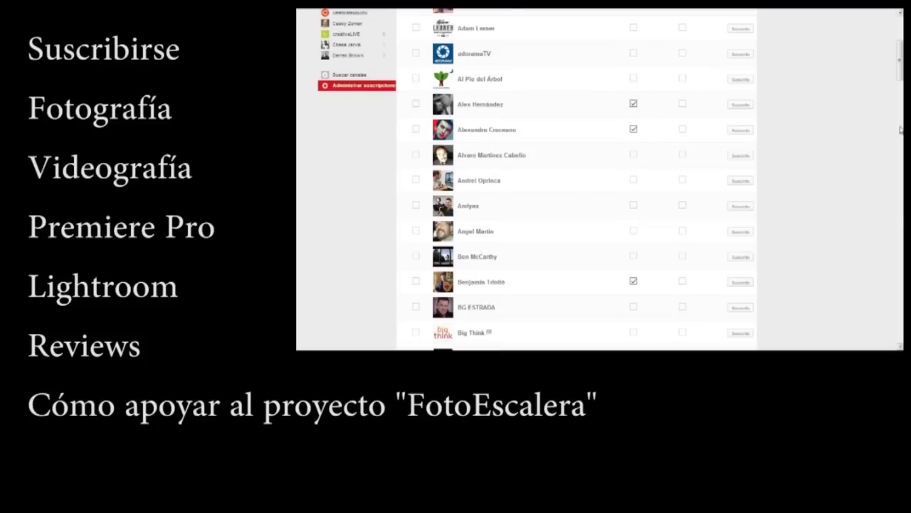
left_click_drag(900, 64, 900, 36)
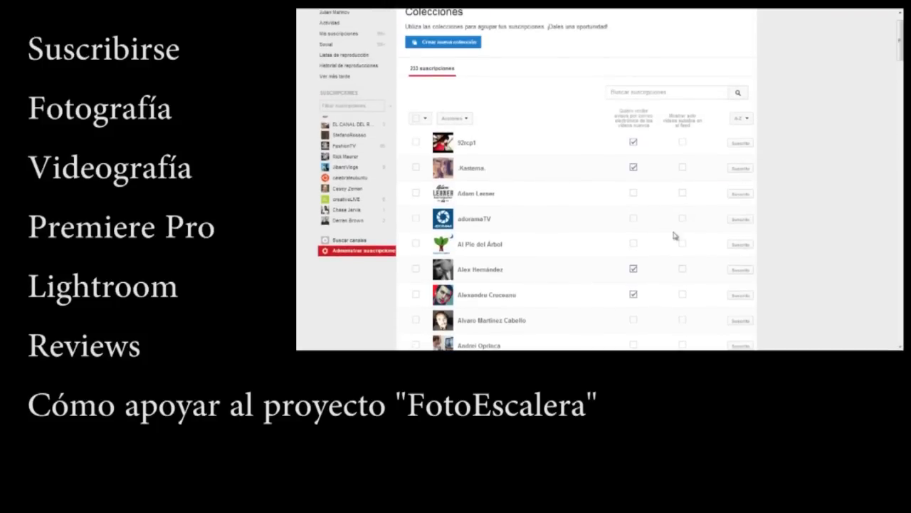